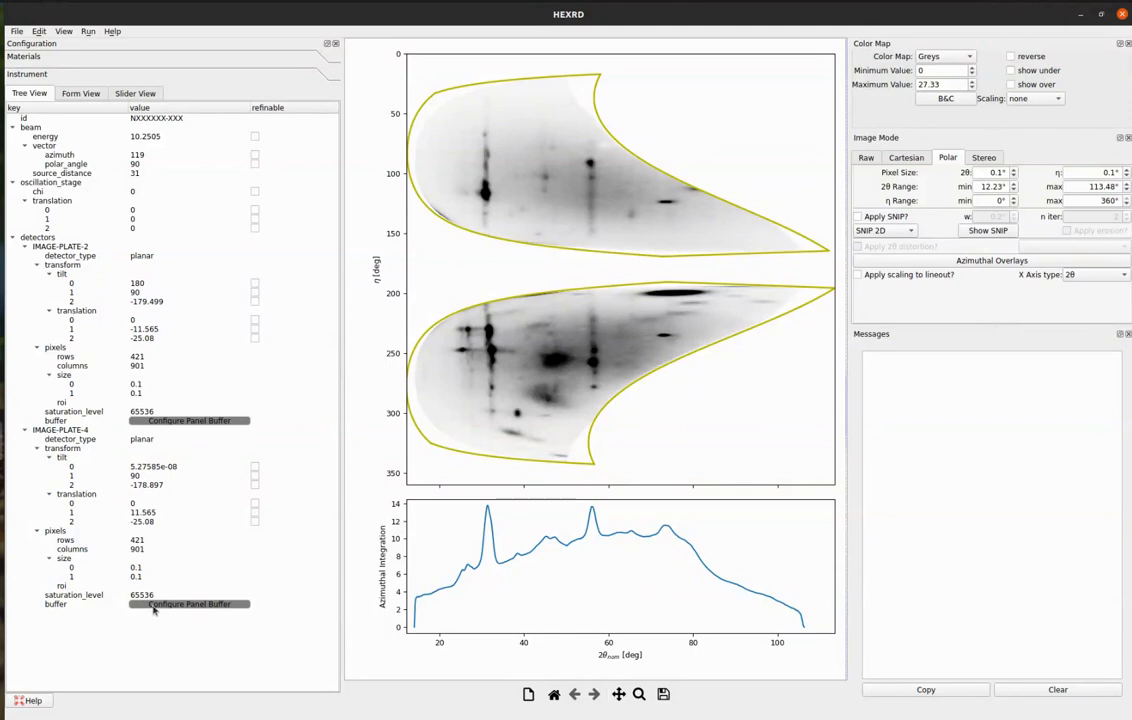
- Show the instrument settings as a form and open the panel buffer configuration for detector IMAGE-PLATE-2
click(80, 96)
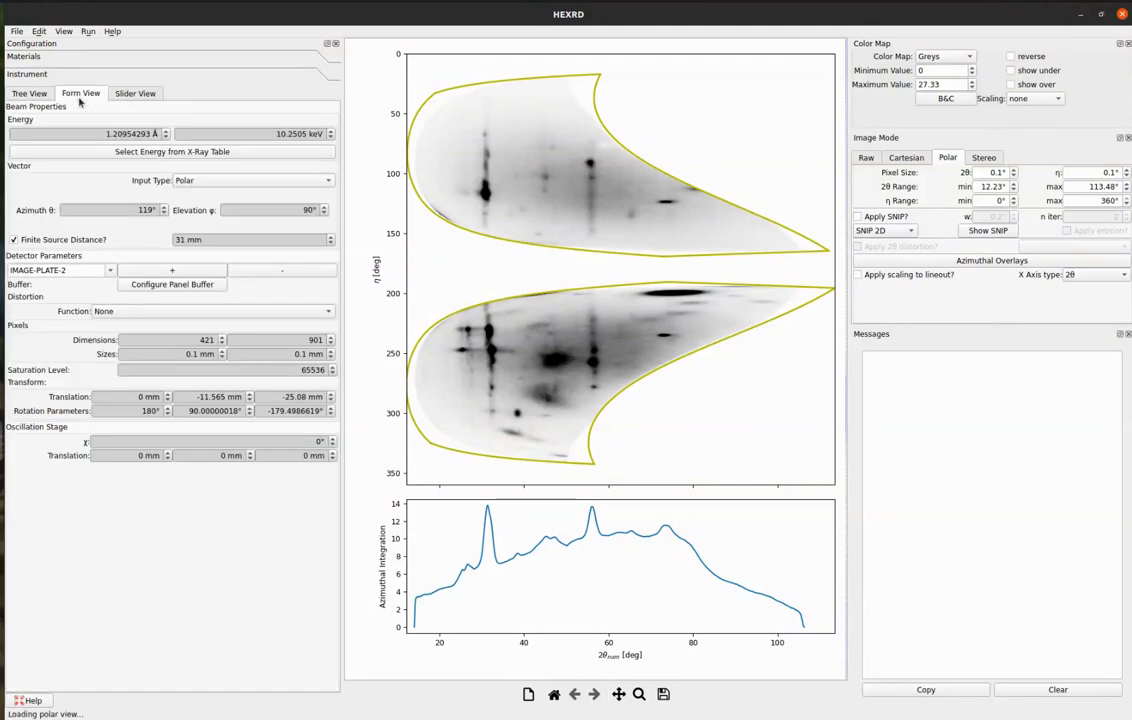
click(110, 270)
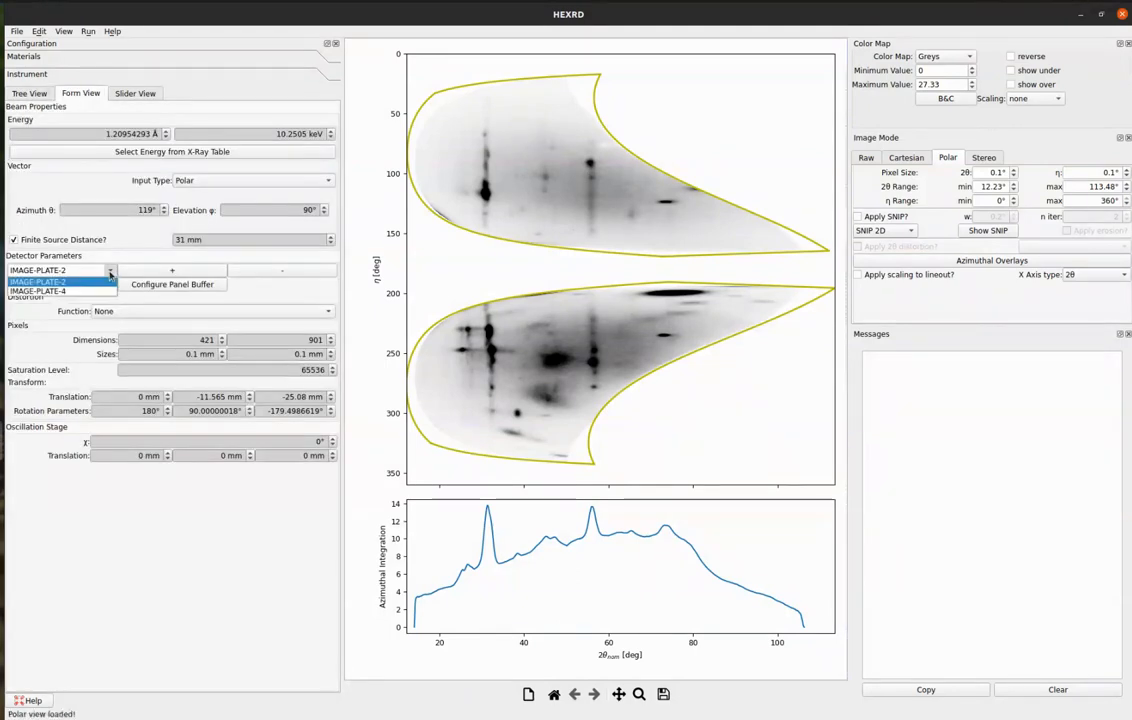
click(110, 270)
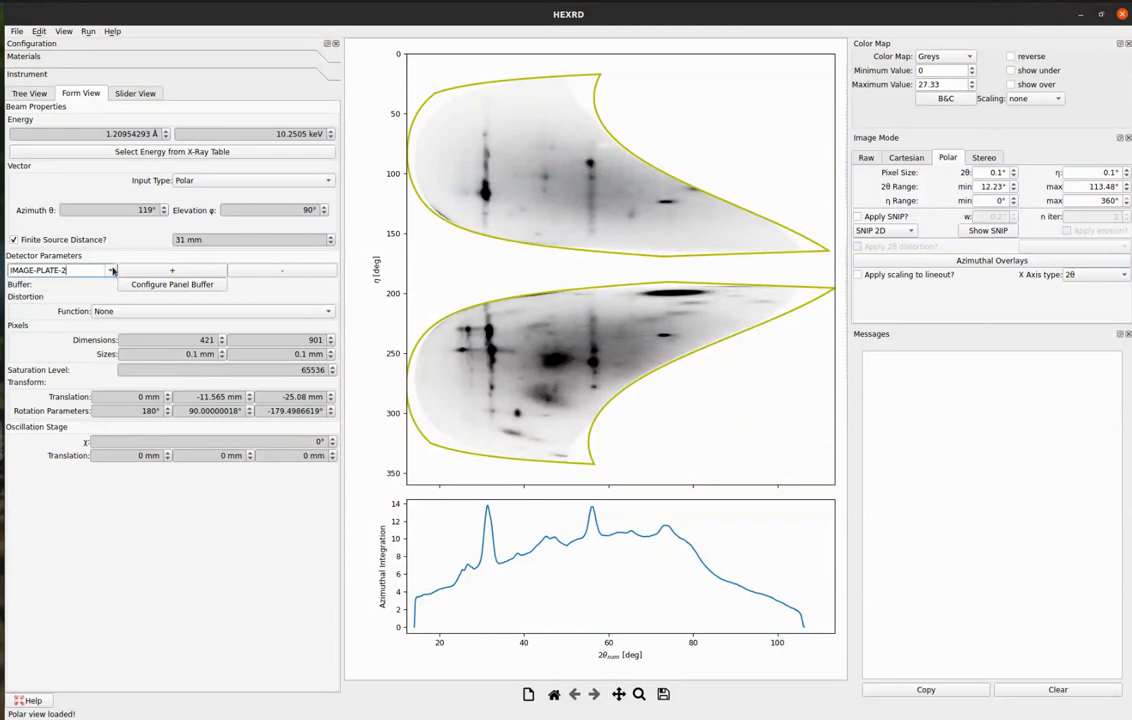
click(205, 287)
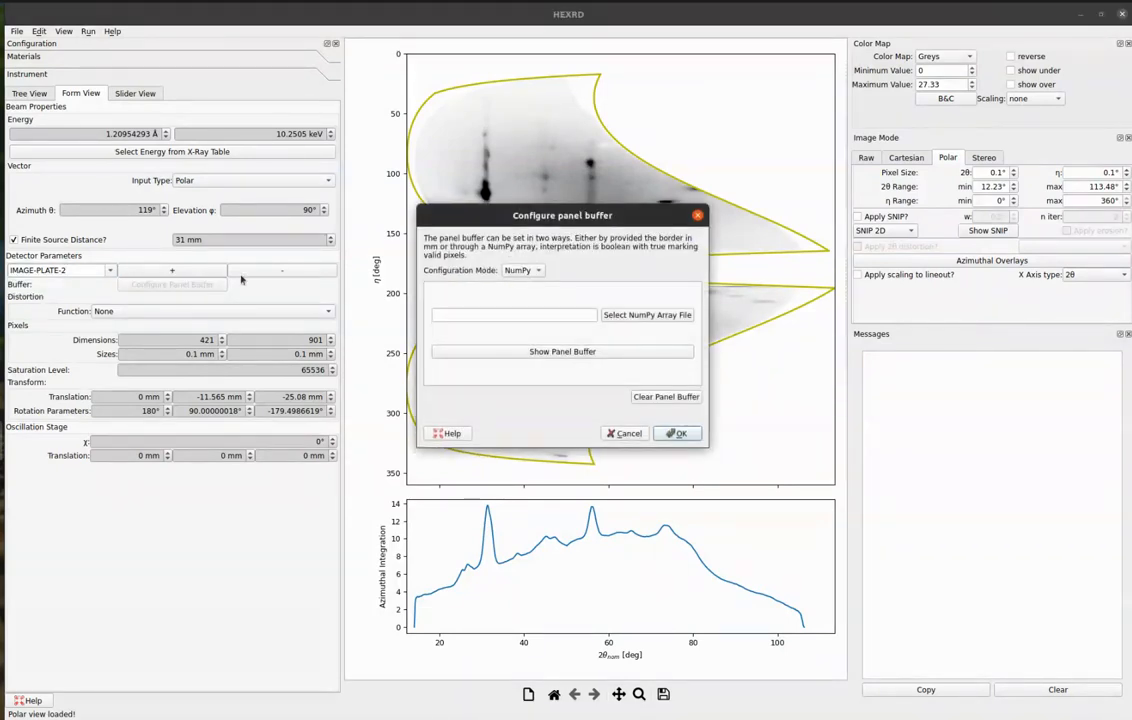
- Apply a Border-mode panel buffer with a 5 mm X border to IMAGE-PLATE-2
drag(562, 220, 181, 179)
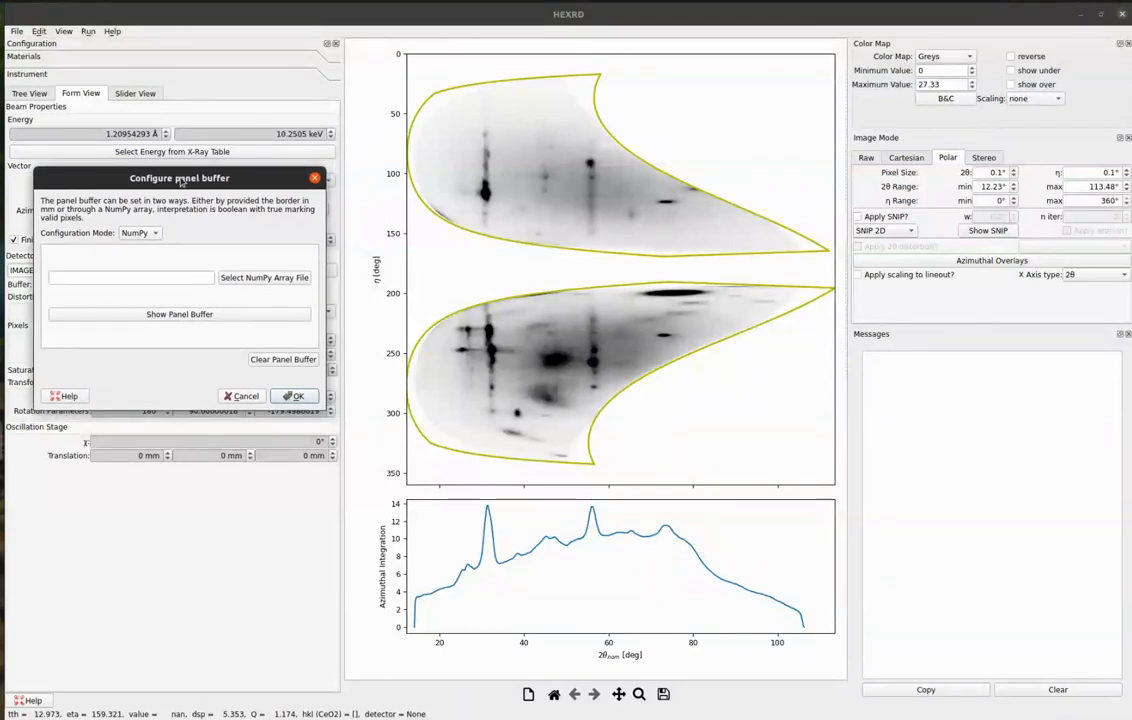
click(140, 232)
click(152, 224)
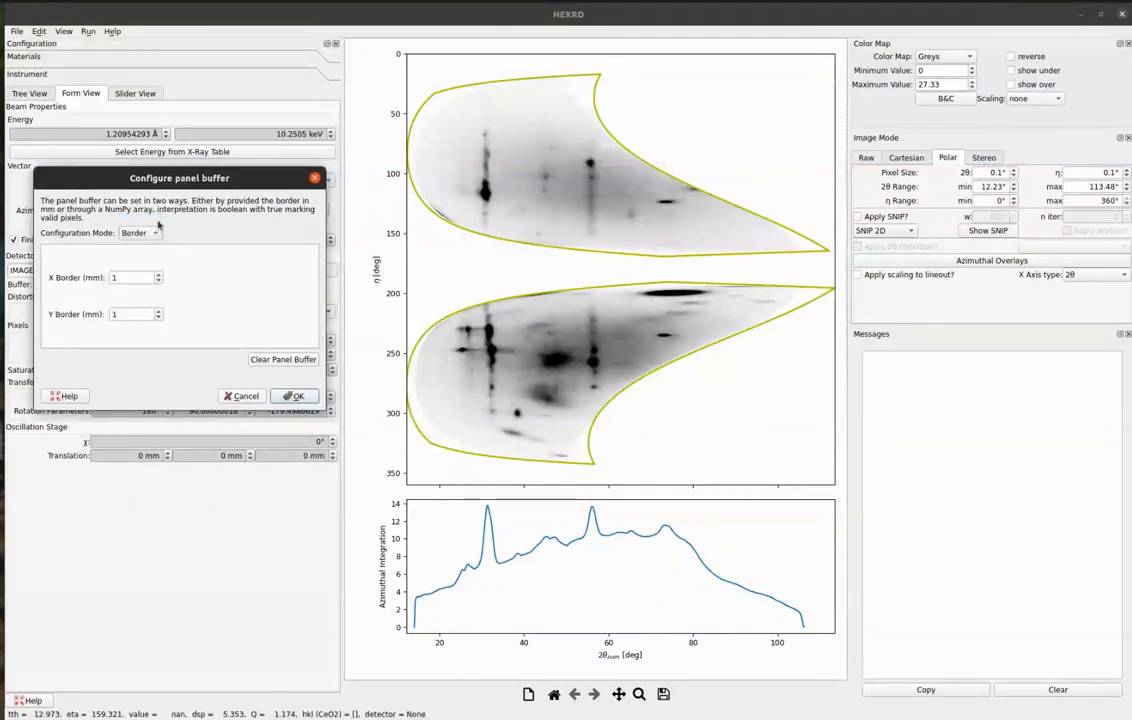
drag(132, 276, 102, 278)
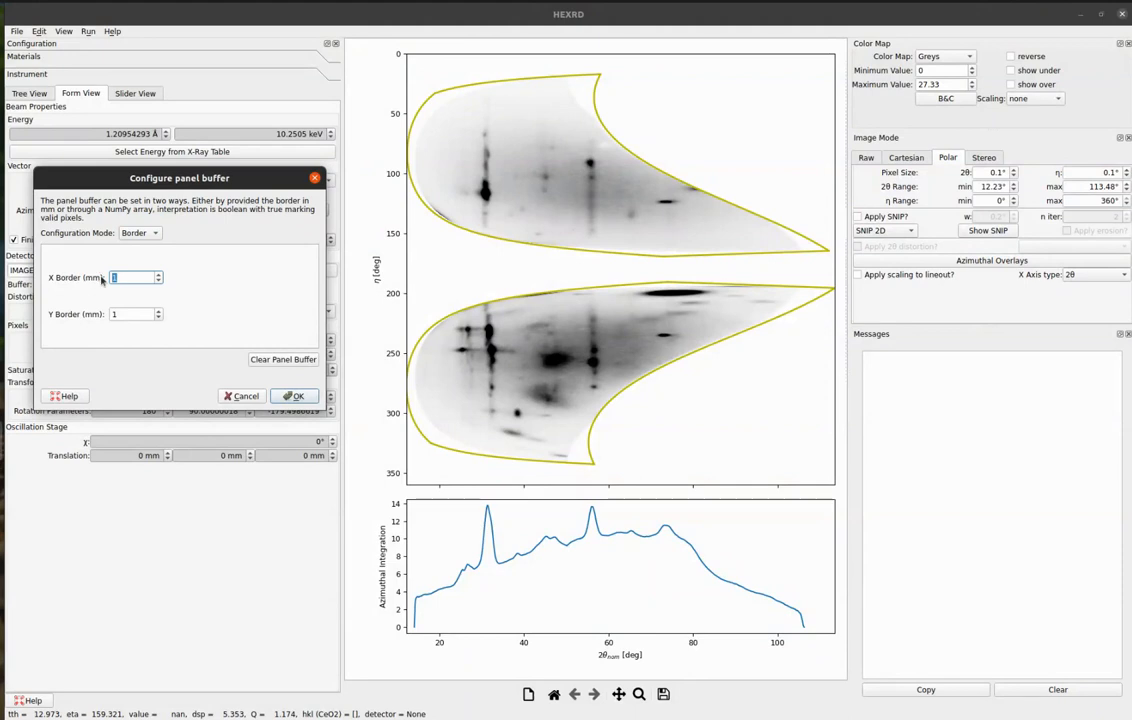
text(0)
click(290, 395)
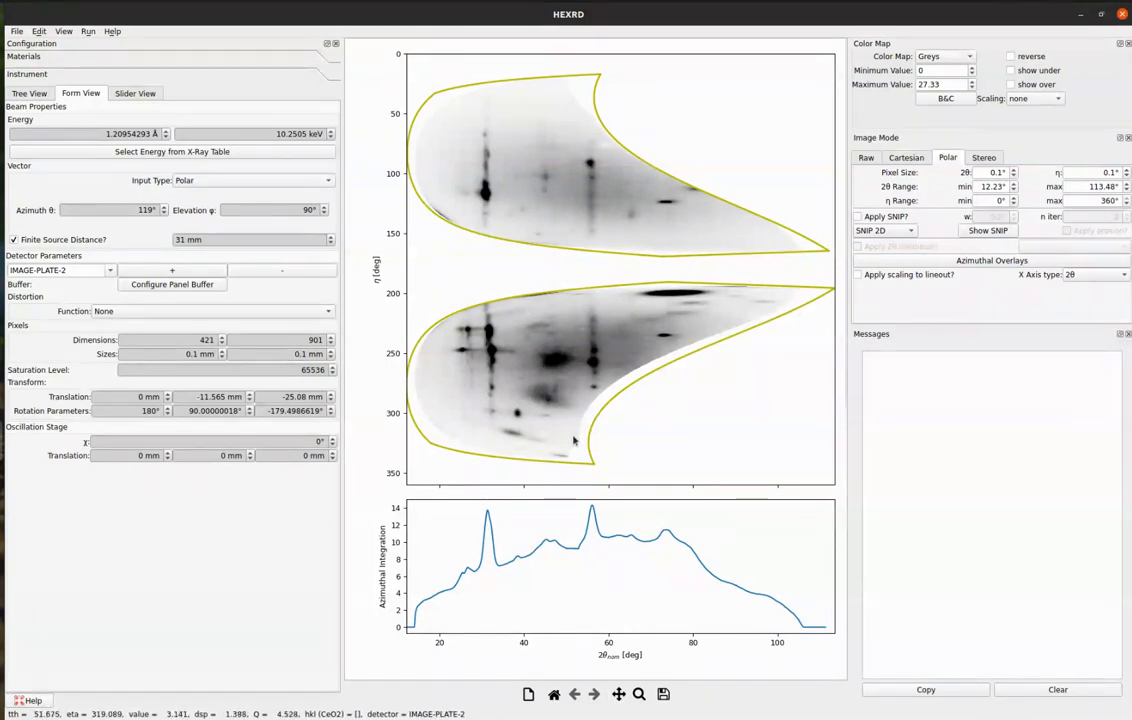
- Clear the panel buffer of detector IMAGE-PLATE-2
click(182, 284)
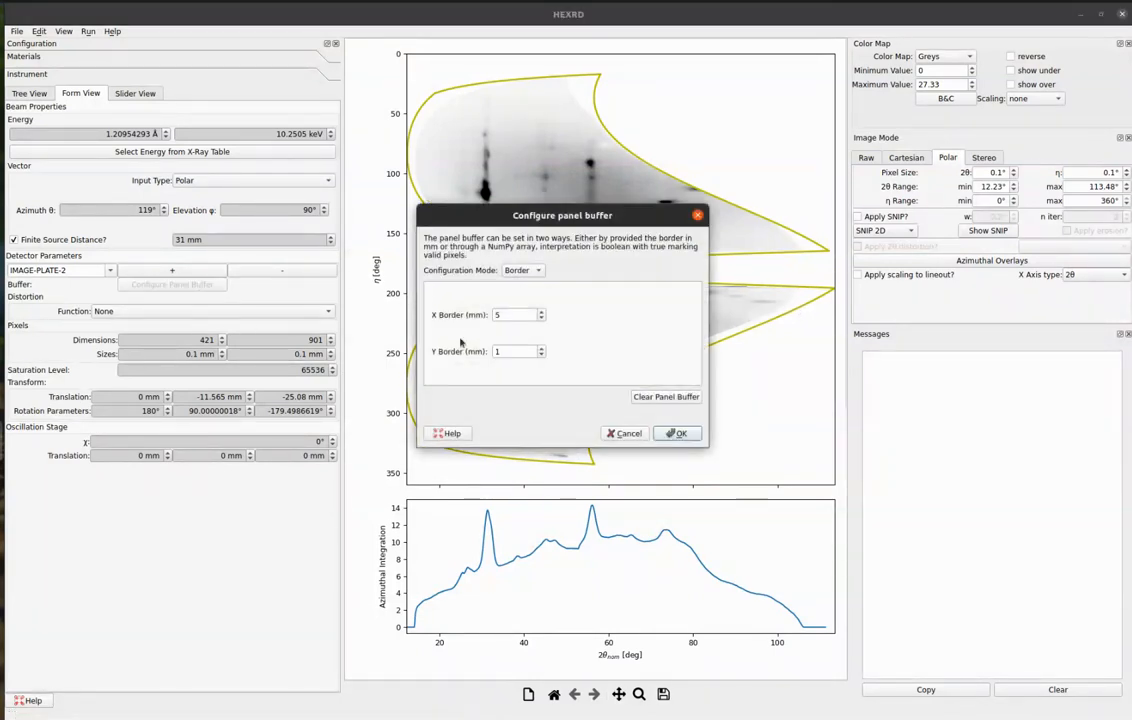
click(678, 399)
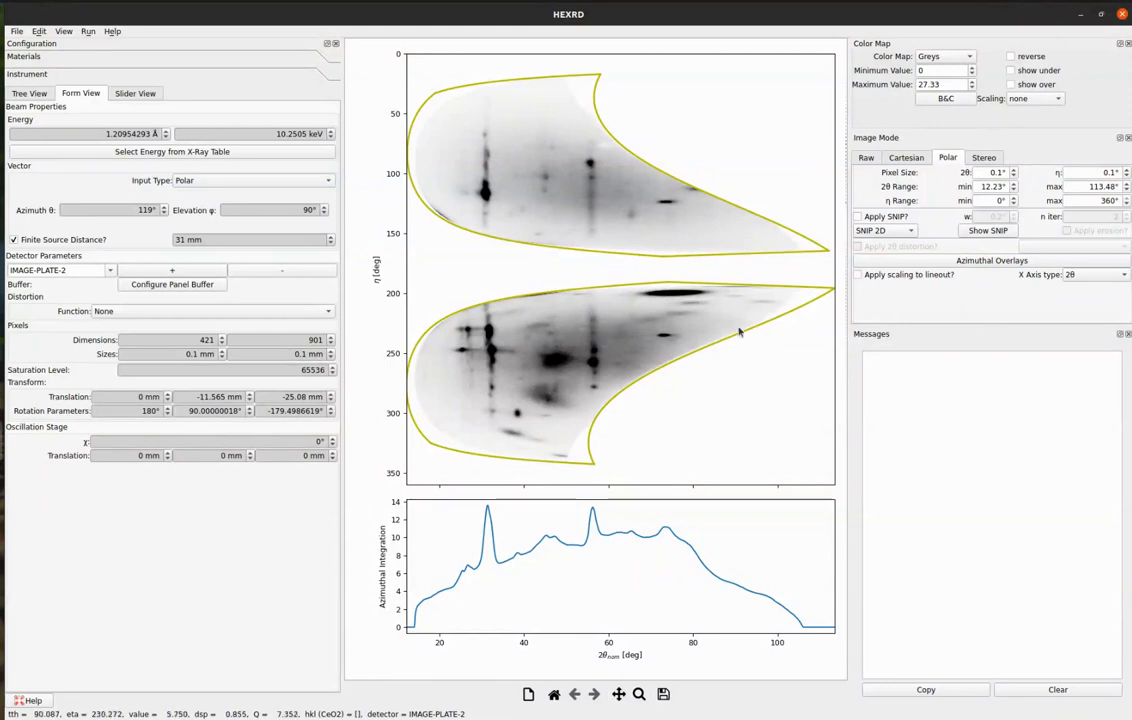
- Reopen IMAGE-PLATE-2's panel buffer configuration and switch it to NumPy mode to view the array options
click(195, 284)
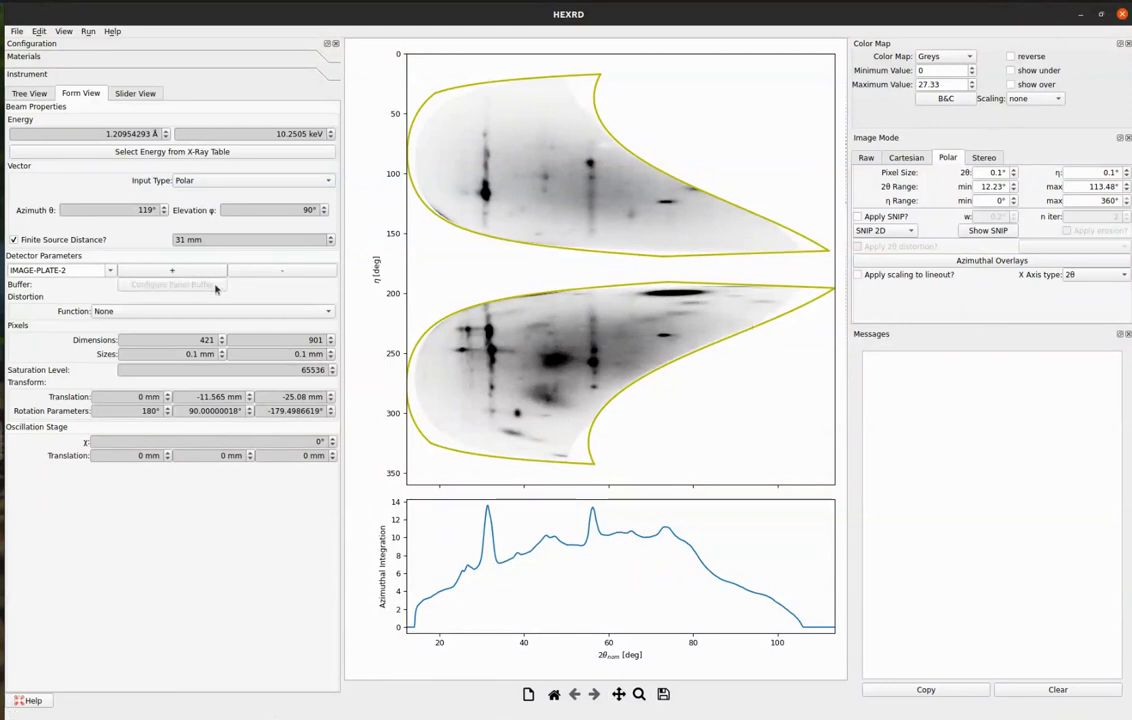
drag(563, 227, 181, 159)
click(145, 214)
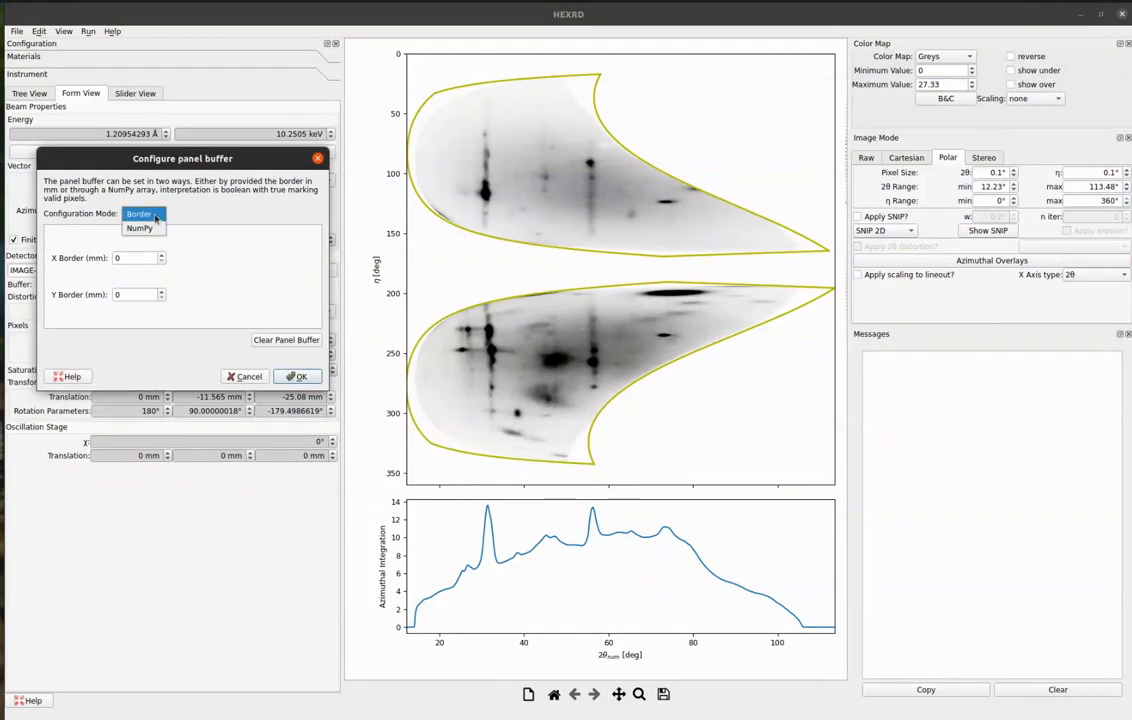
click(142, 228)
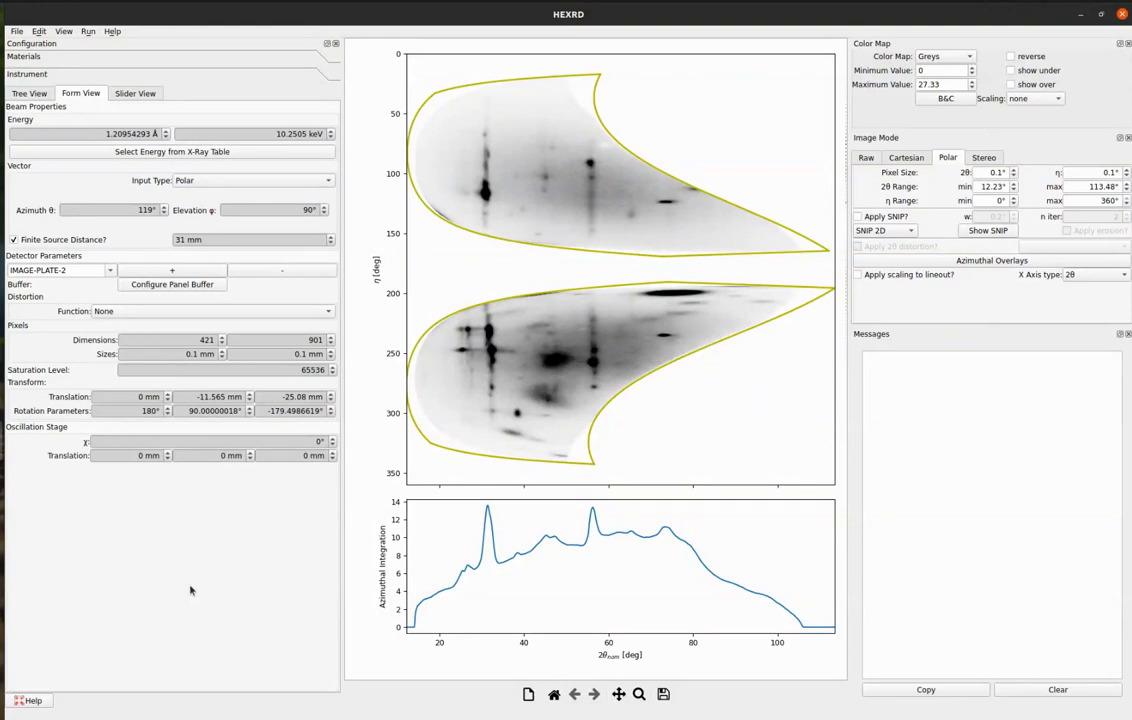
- Start a region mask with the Ellipse shape and draw an ellipse around the spot near 2θ 74°, η 123°
click(39, 31)
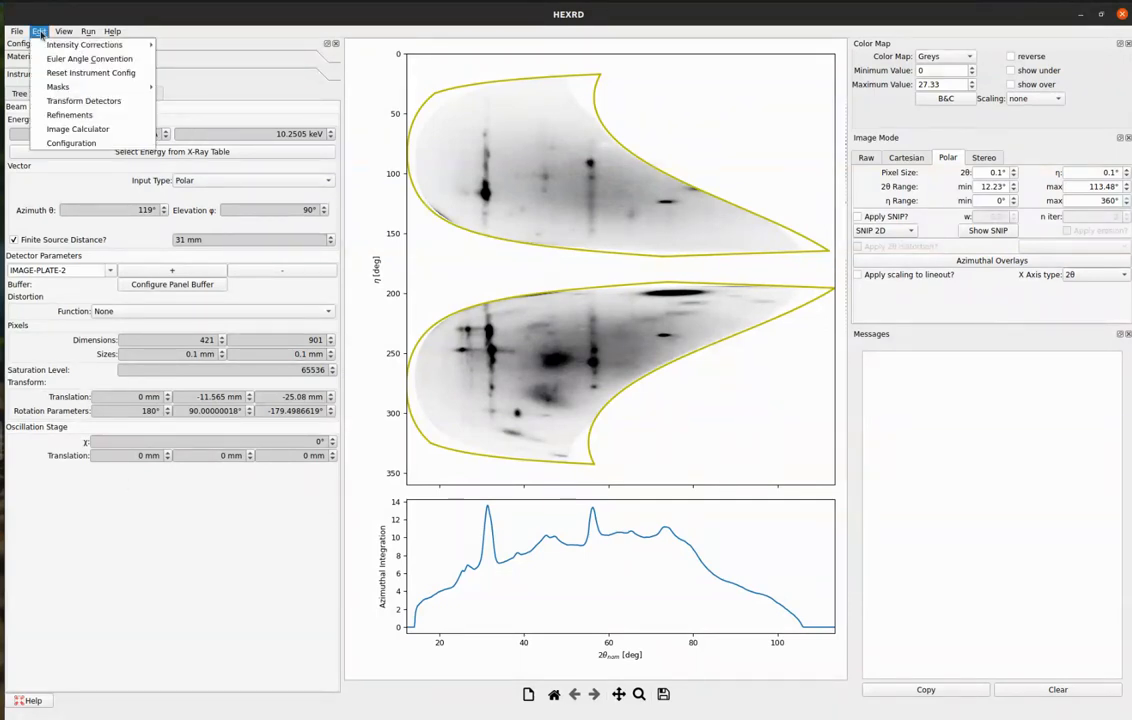
mouse_move(102, 87)
mouse_move(200, 101)
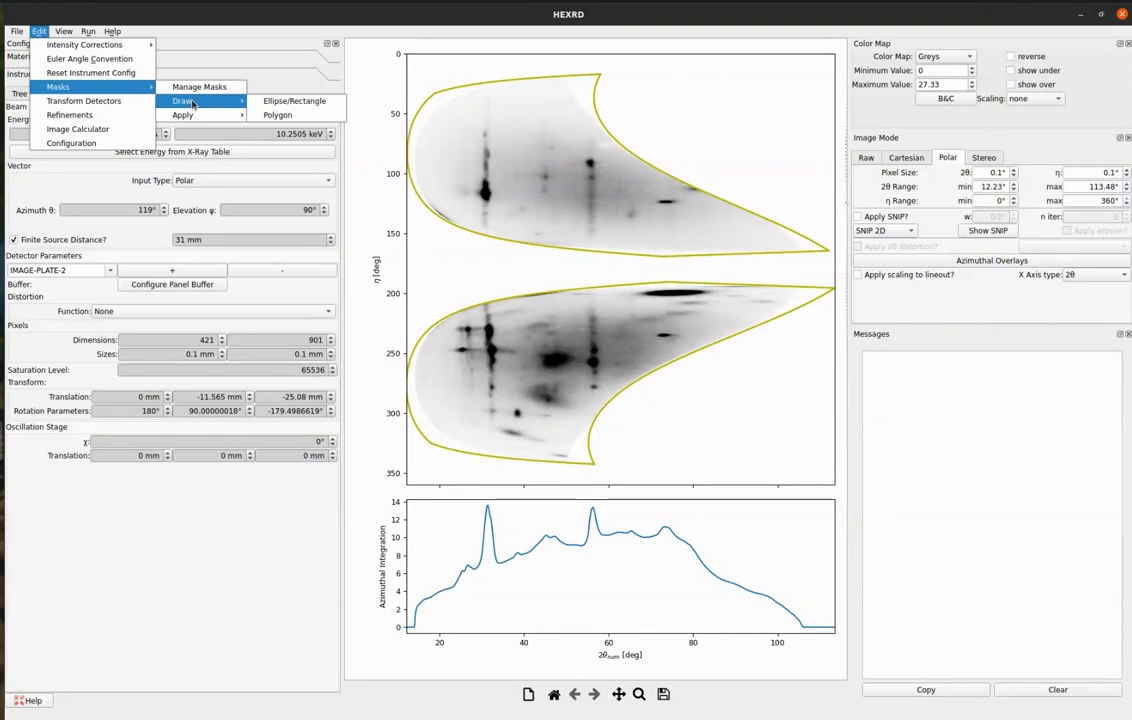
click(307, 105)
drag(569, 259, 277, 141)
click(205, 167)
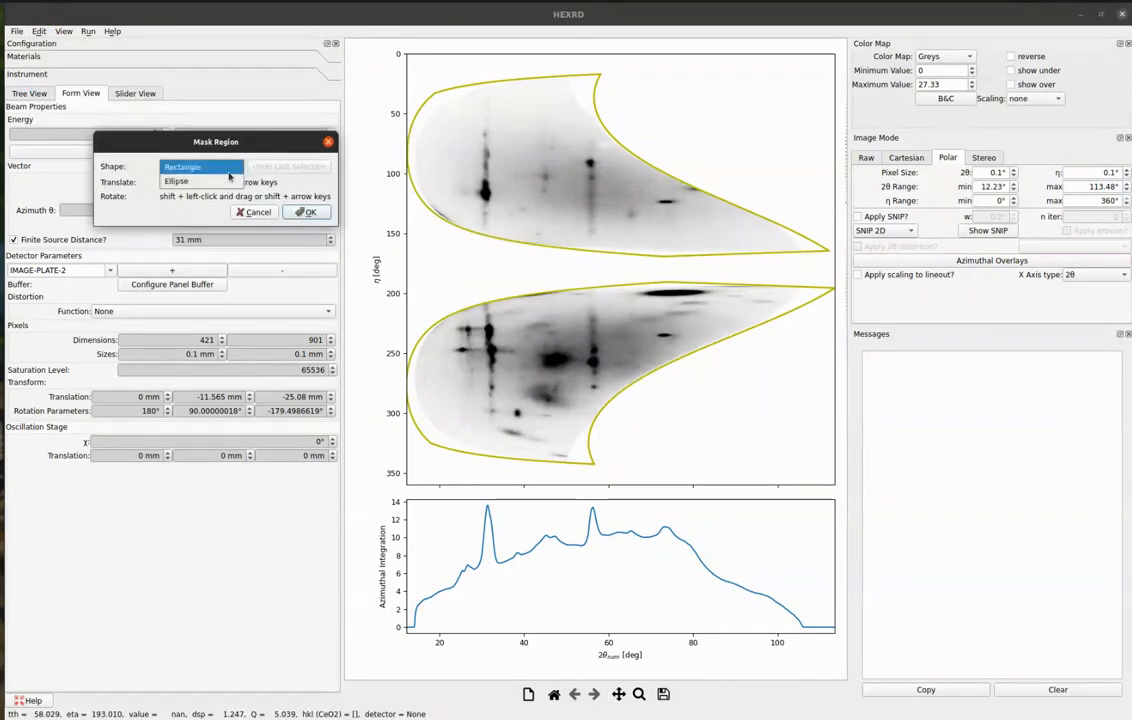
click(224, 184)
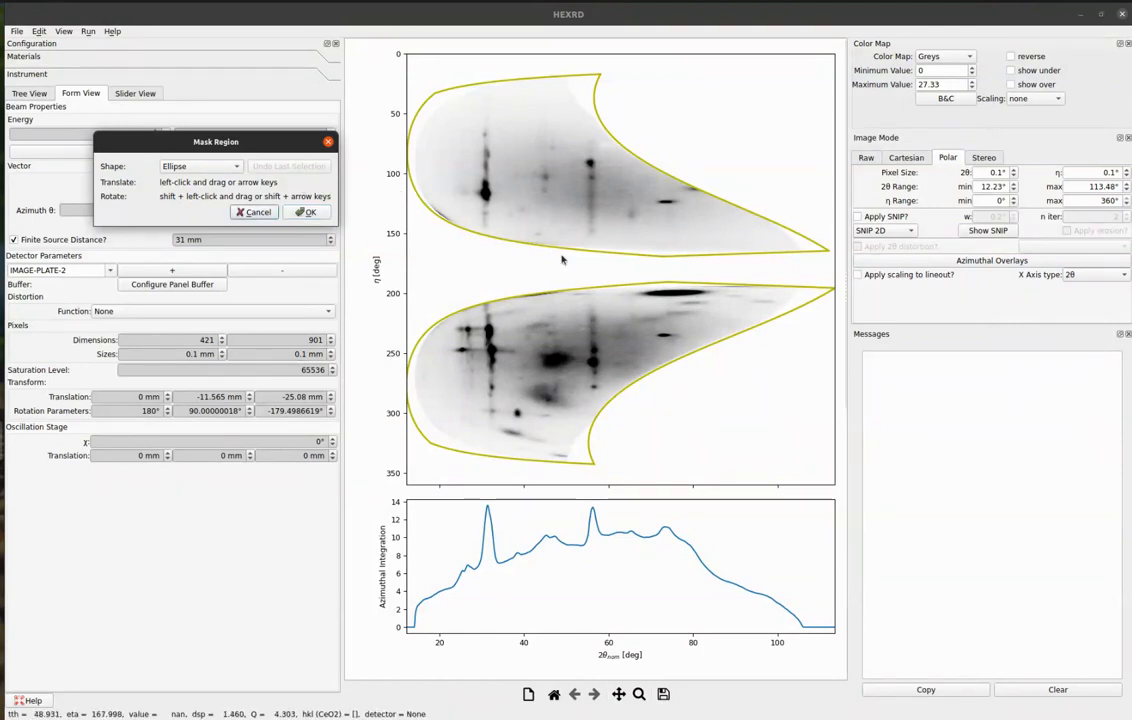
click(657, 203)
drag(657, 199, 680, 204)
- Draw ellipses around the spots near 2θ 56°, η 91° and 2θ 73°, η 235°, and rotate the second ellipse
drag(583, 155, 600, 175)
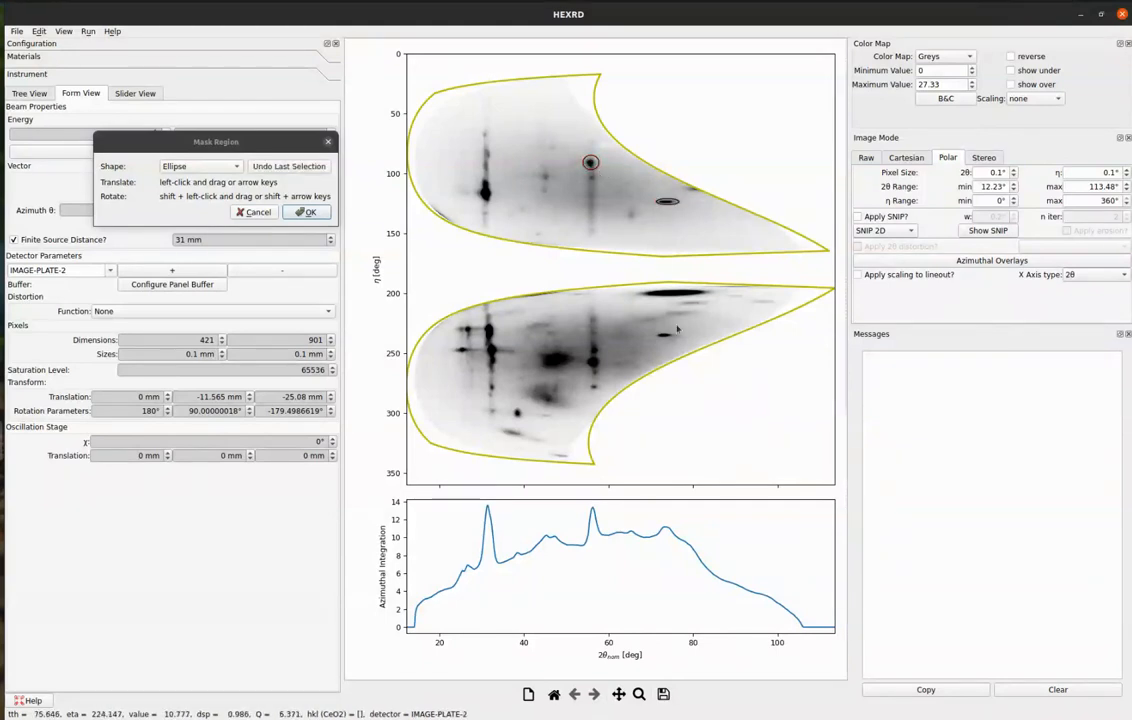
drag(656, 330, 674, 342)
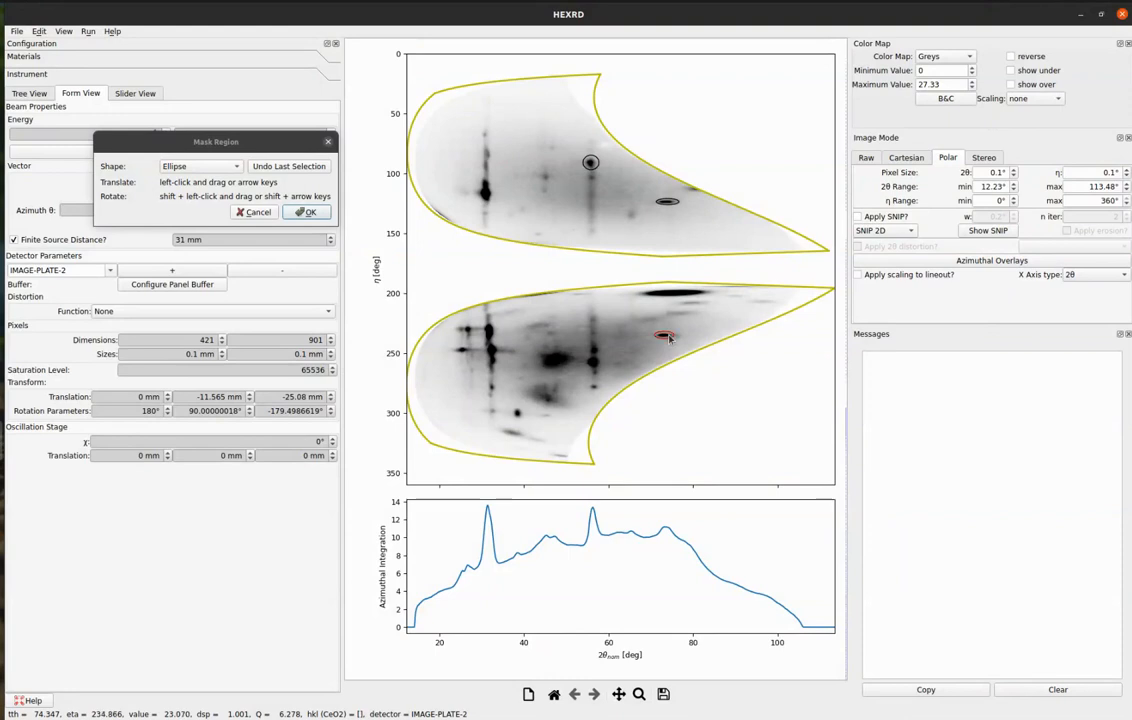
drag(669, 335, 669, 336)
drag(669, 339, 647, 347)
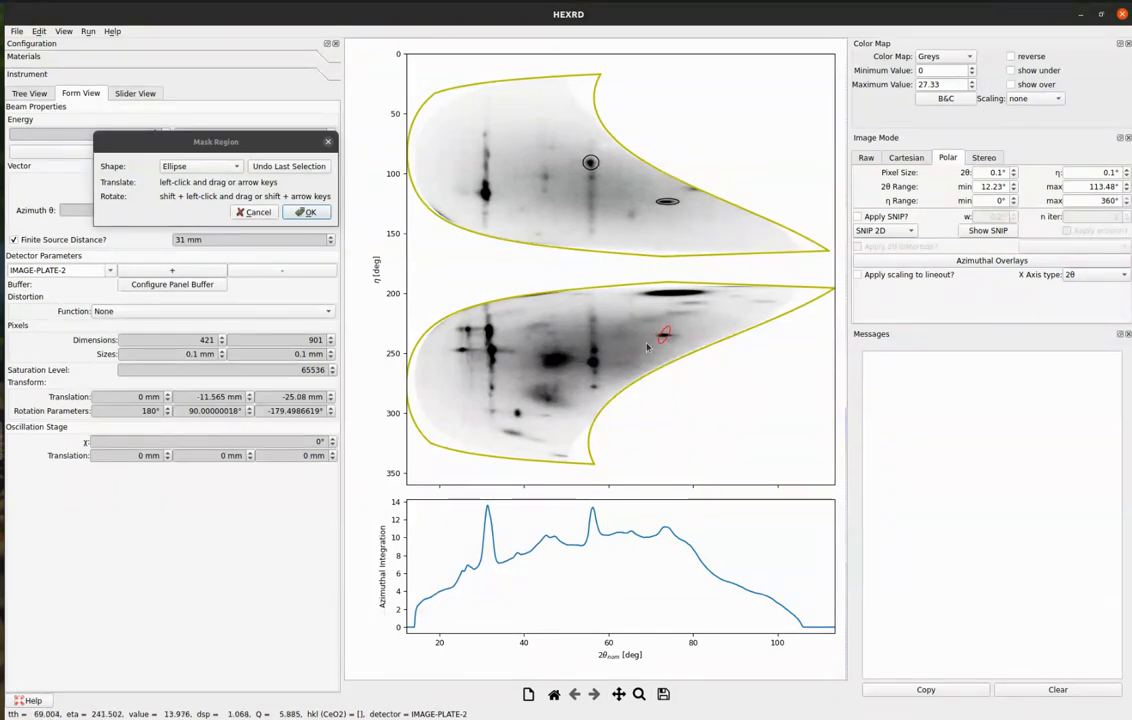
- Undo the last two ellipse selections and apply the remaining elliptical mask
click(310, 167)
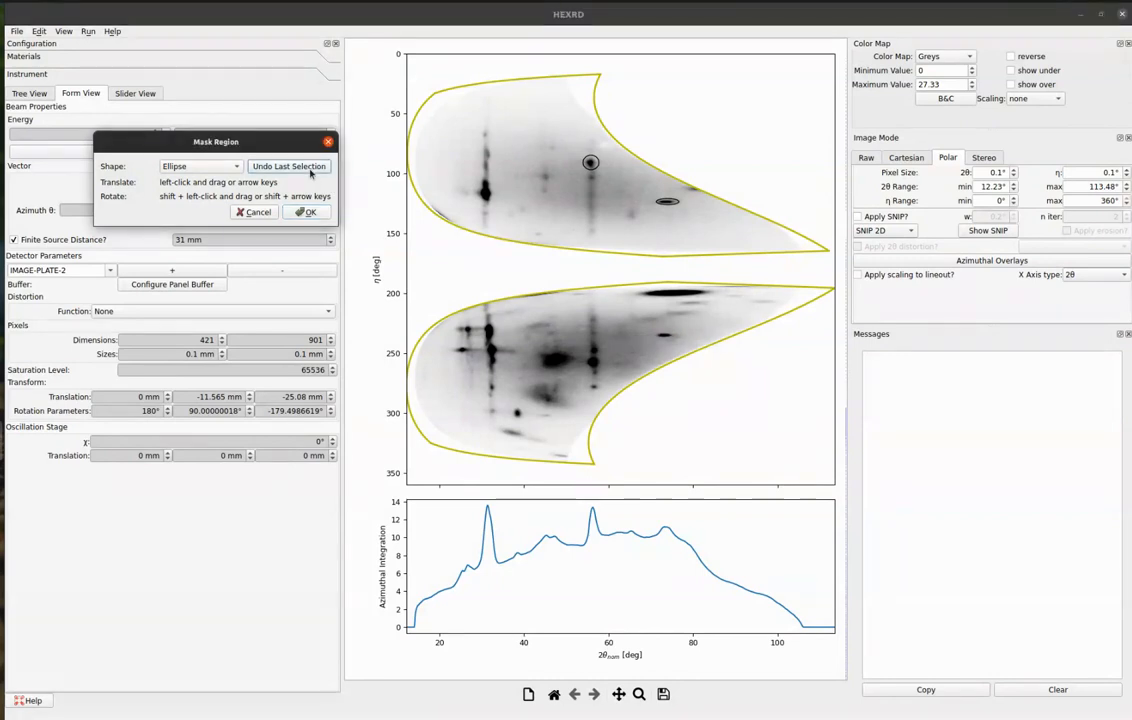
click(310, 167)
click(308, 212)
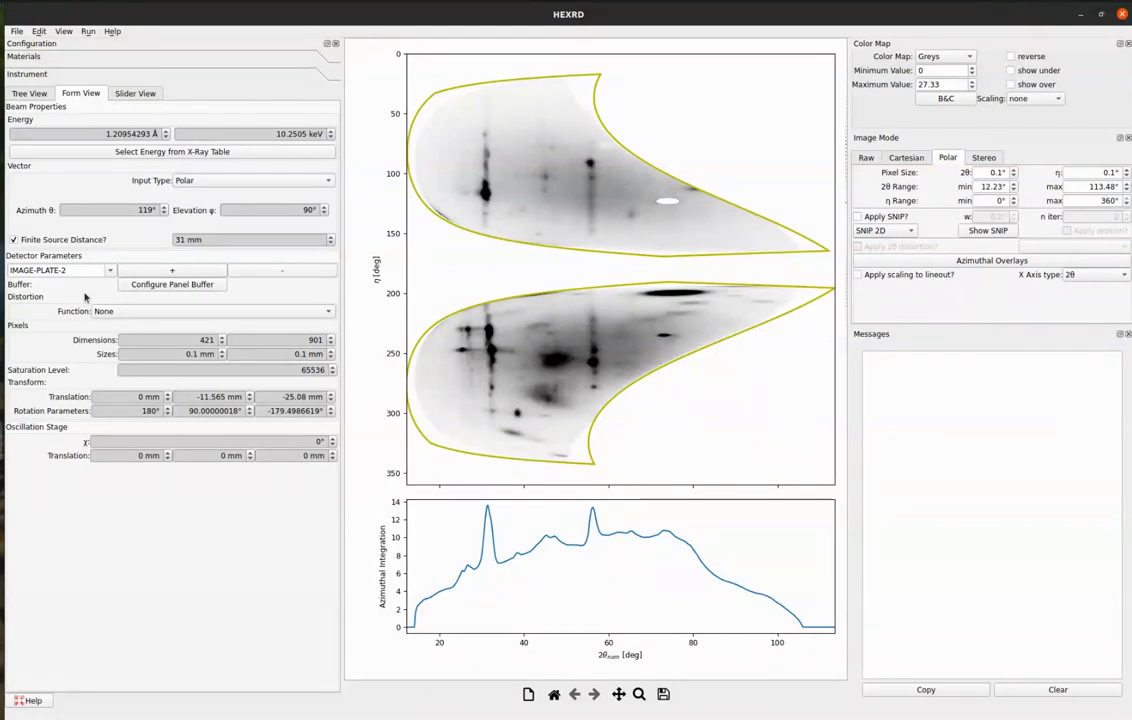
- Start a polygon mask and outline the dark spot near 2θ 31°, η 114° on the upper detector image
click(38, 31)
mouse_move(89, 89)
mouse_move(200, 96)
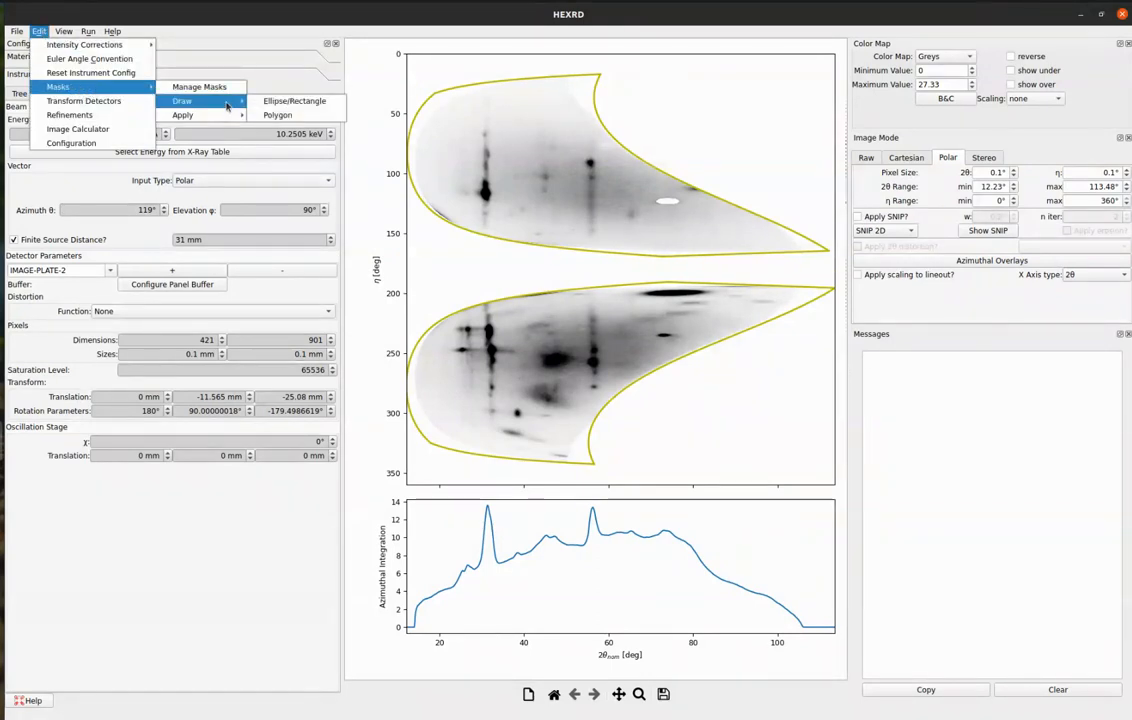
click(252, 112)
mouse_move(184, 284)
mouse_down()
mouse_move(280, 222)
mouse_move(275, 145)
mouse_move(266, 152)
mouse_up()
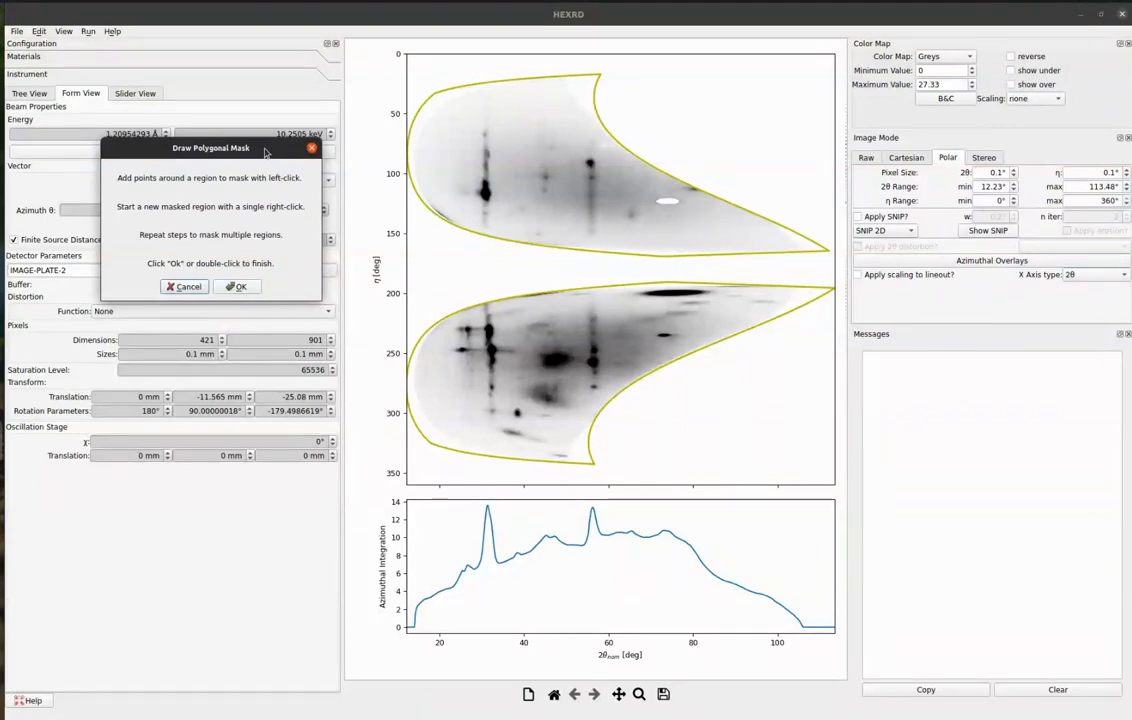
click(484, 178)
click(482, 184)
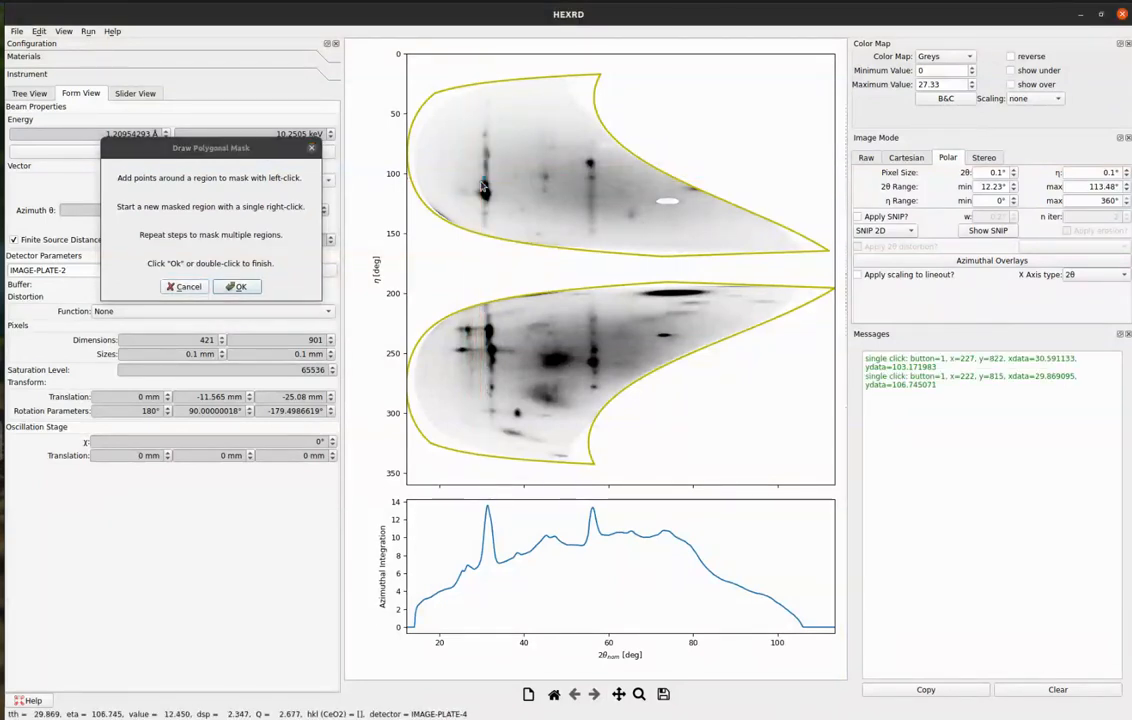
click(480, 188)
click(477, 195)
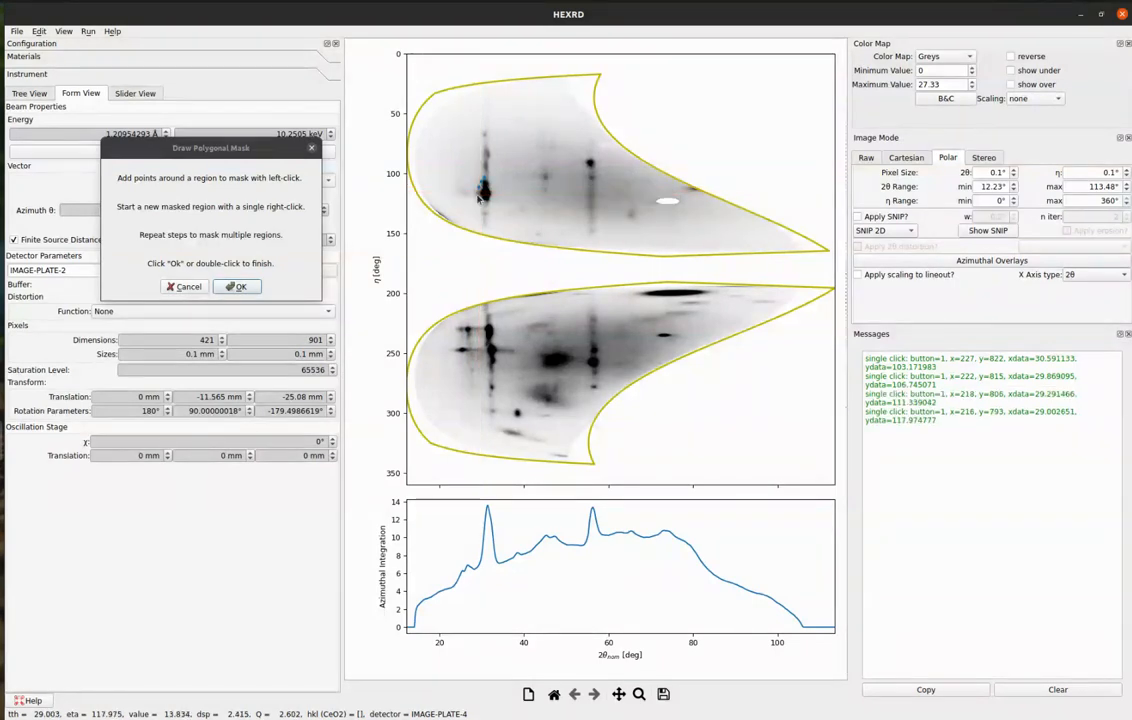
click(481, 198)
click(487, 204)
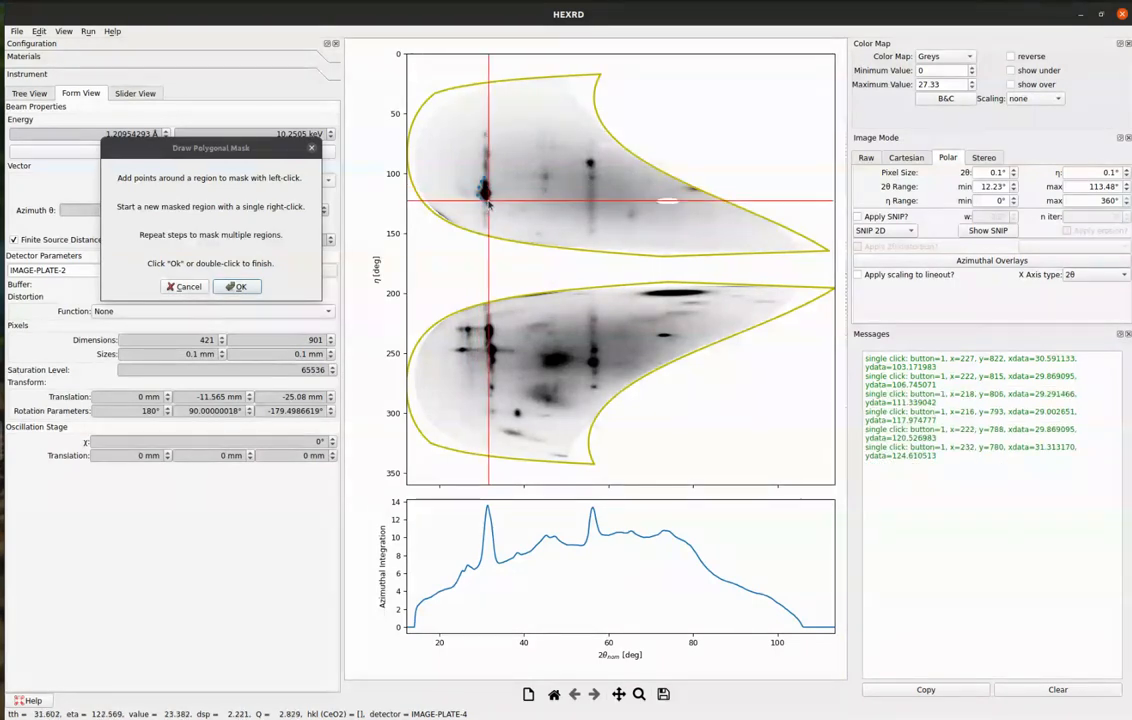
click(491, 201)
click(491, 192)
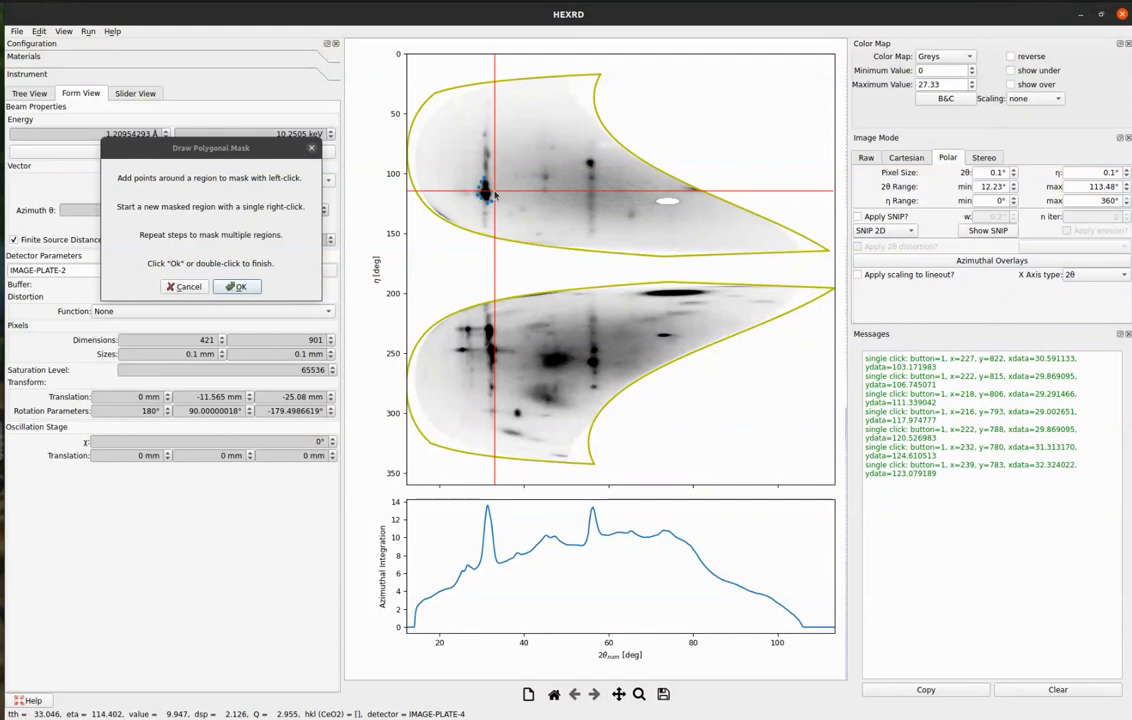
click(490, 186)
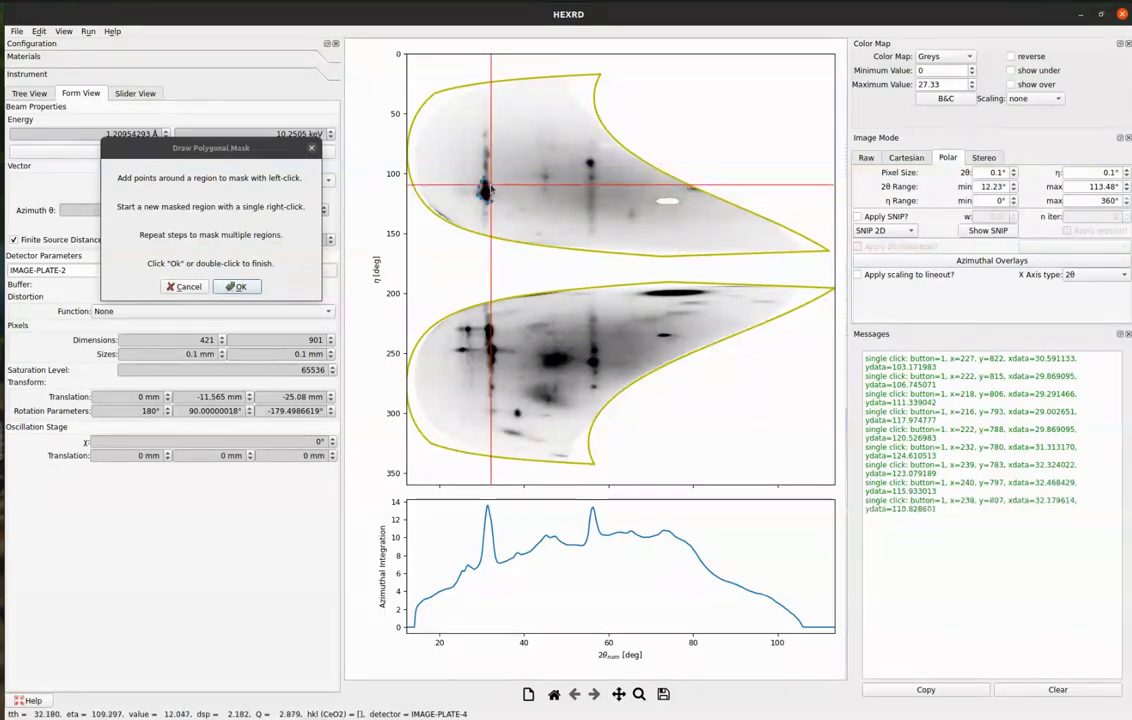
click(488, 180)
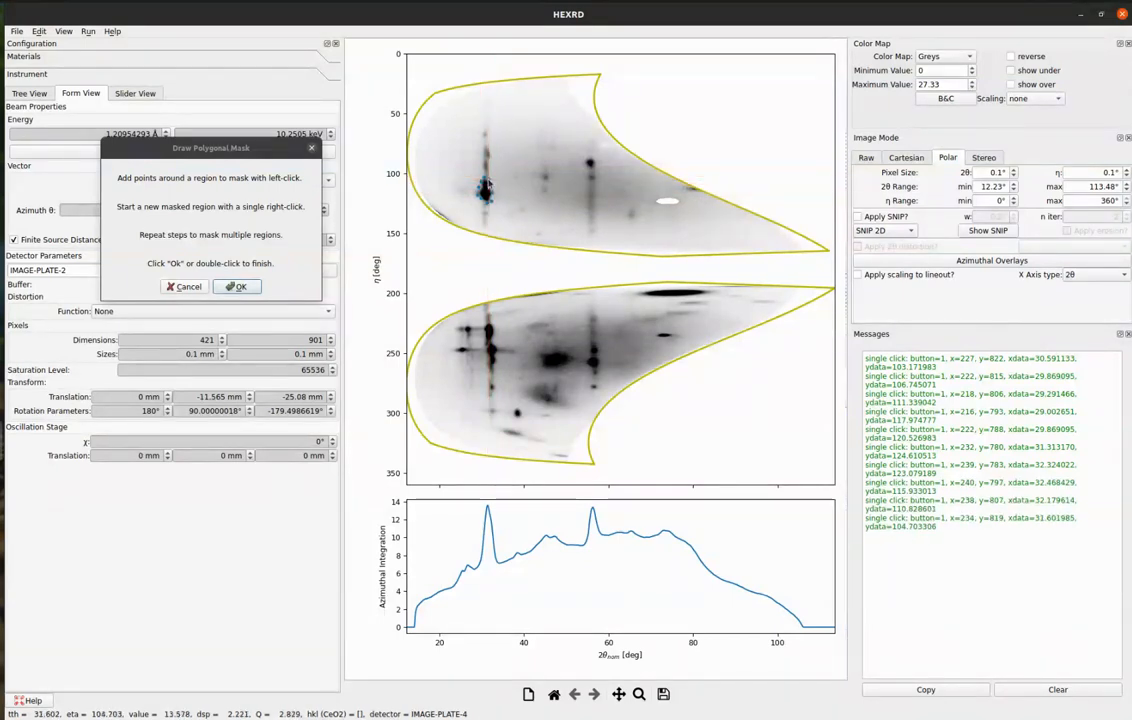
- Start a second polygon region around the spot near 2θ 56°, η 91° and apply both polygon masks
click(563, 174)
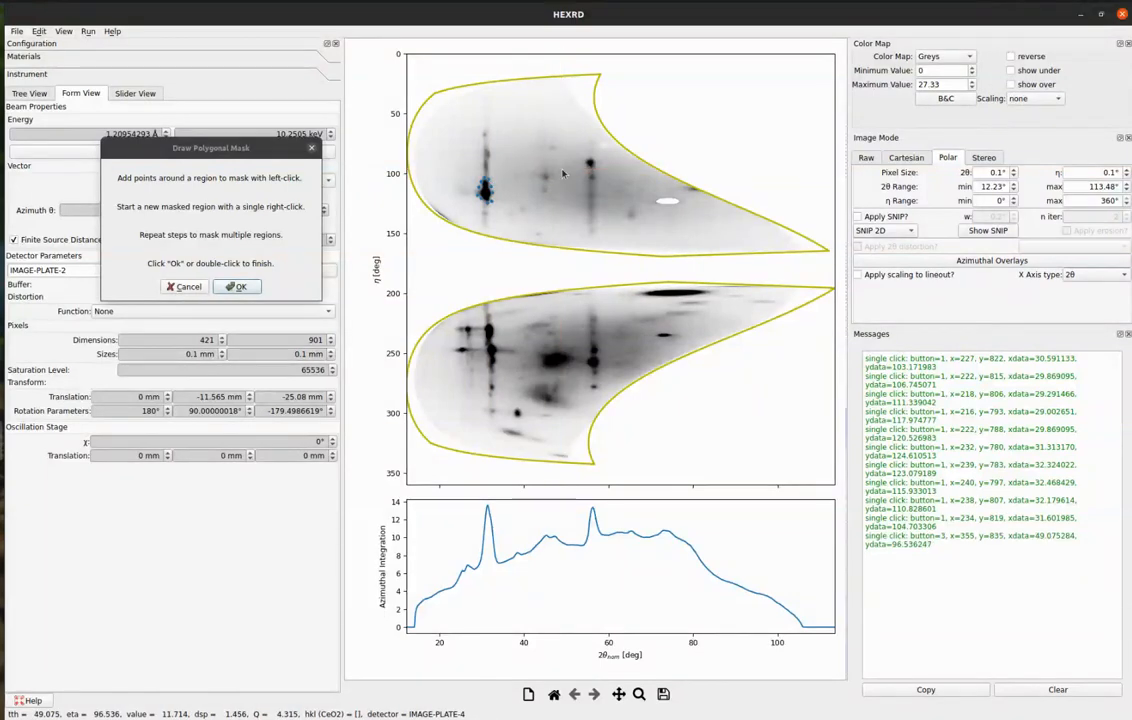
click(596, 166)
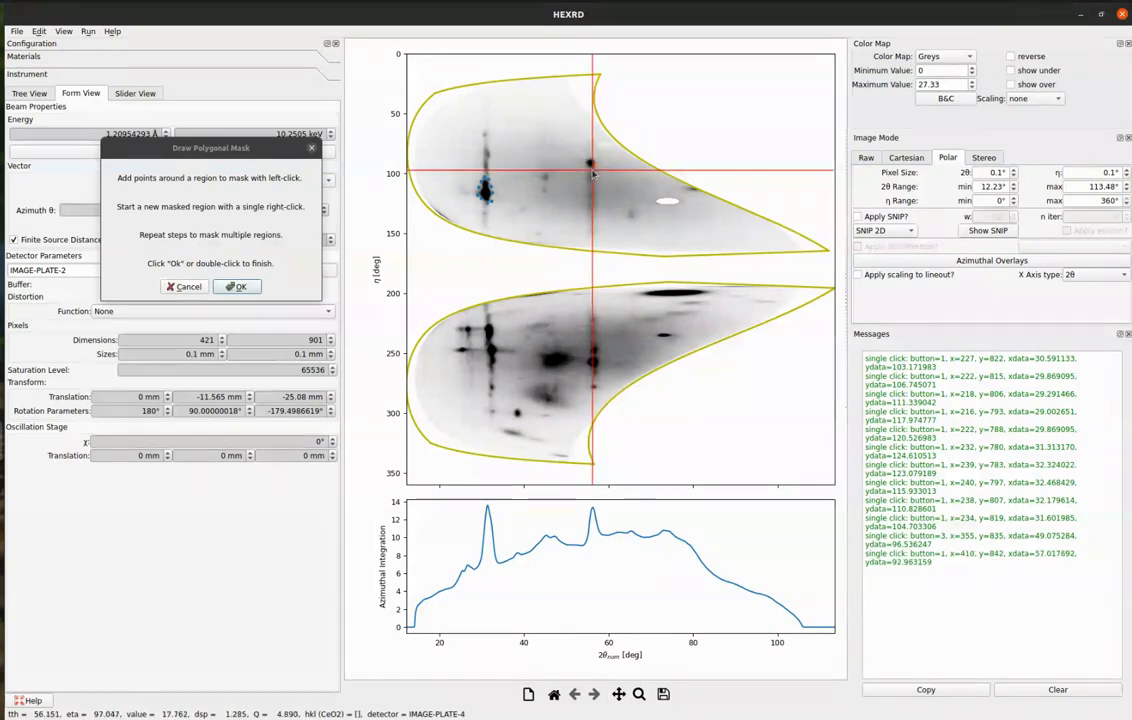
click(592, 171)
click(587, 163)
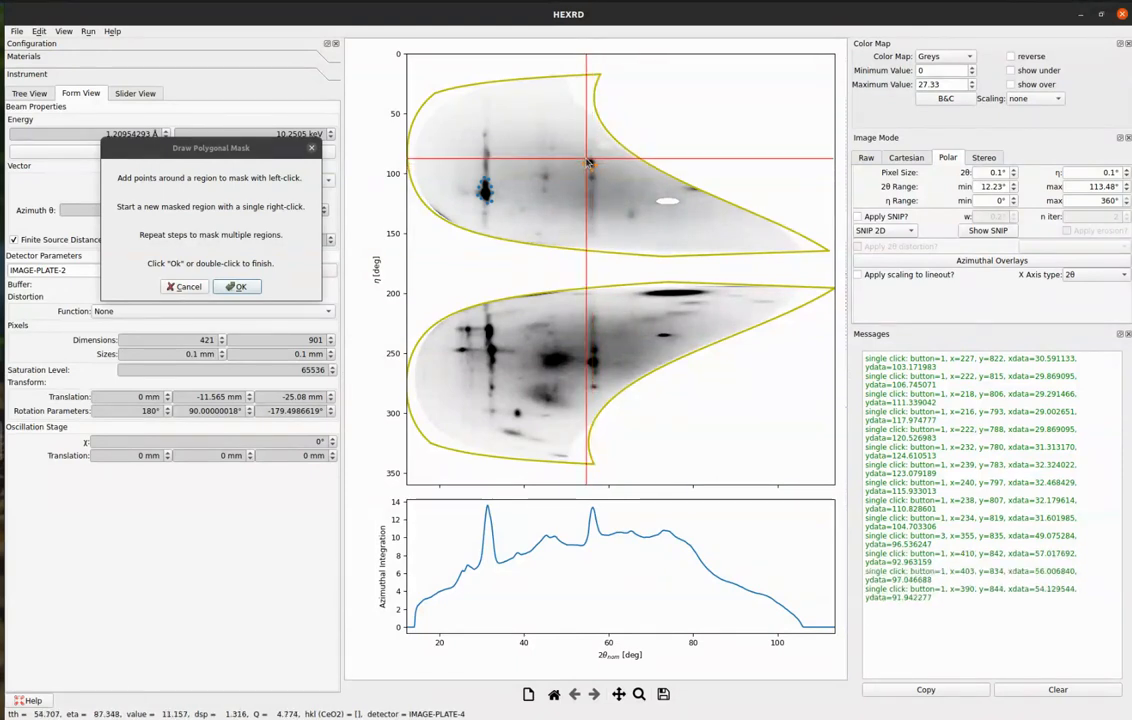
click(588, 162)
click(592, 162)
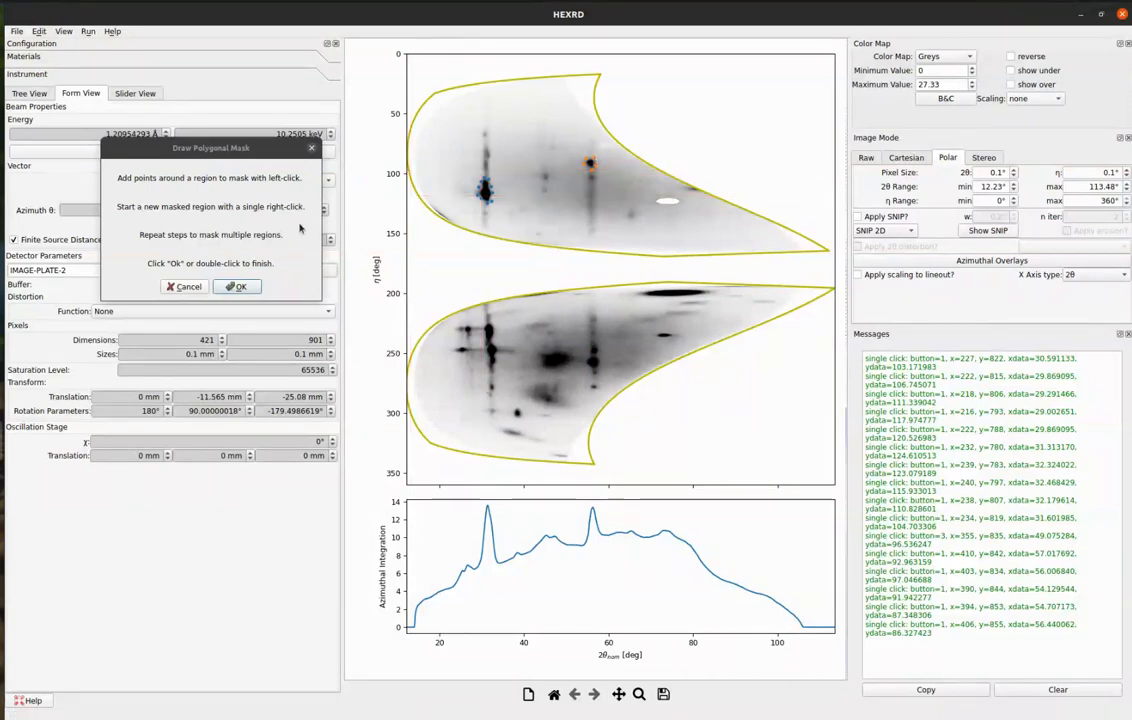
click(240, 287)
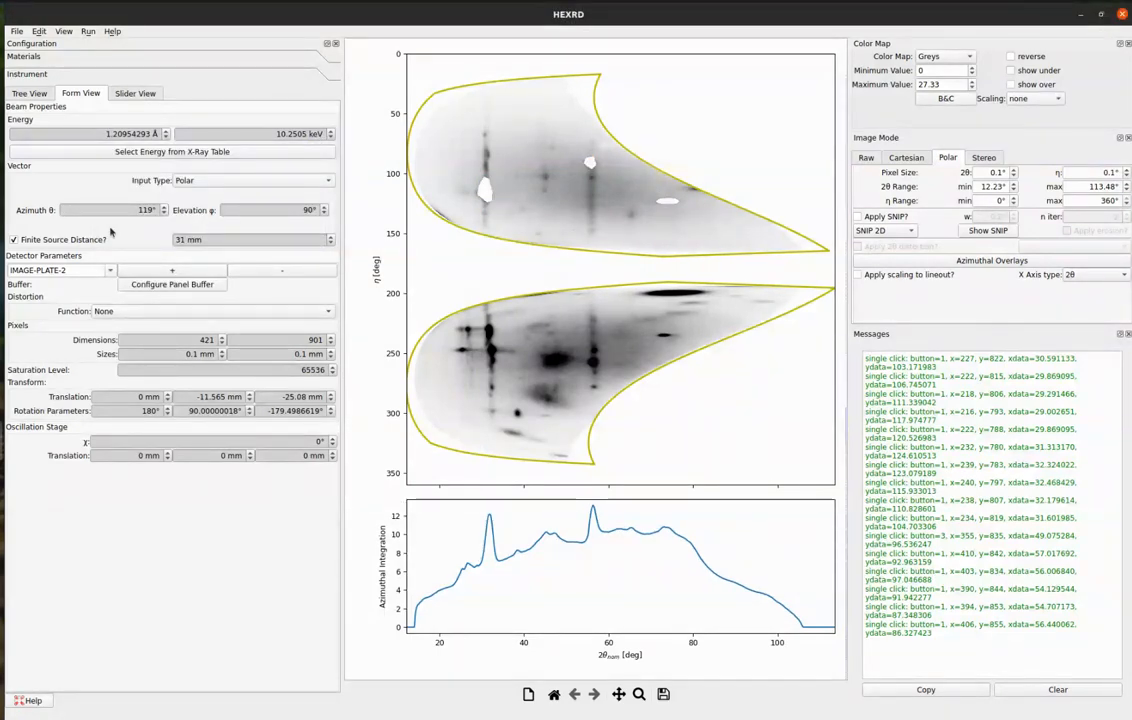
- Apply a pinhole mask with a 150 µm radius and 75 µm thickness to the polar view
click(39, 31)
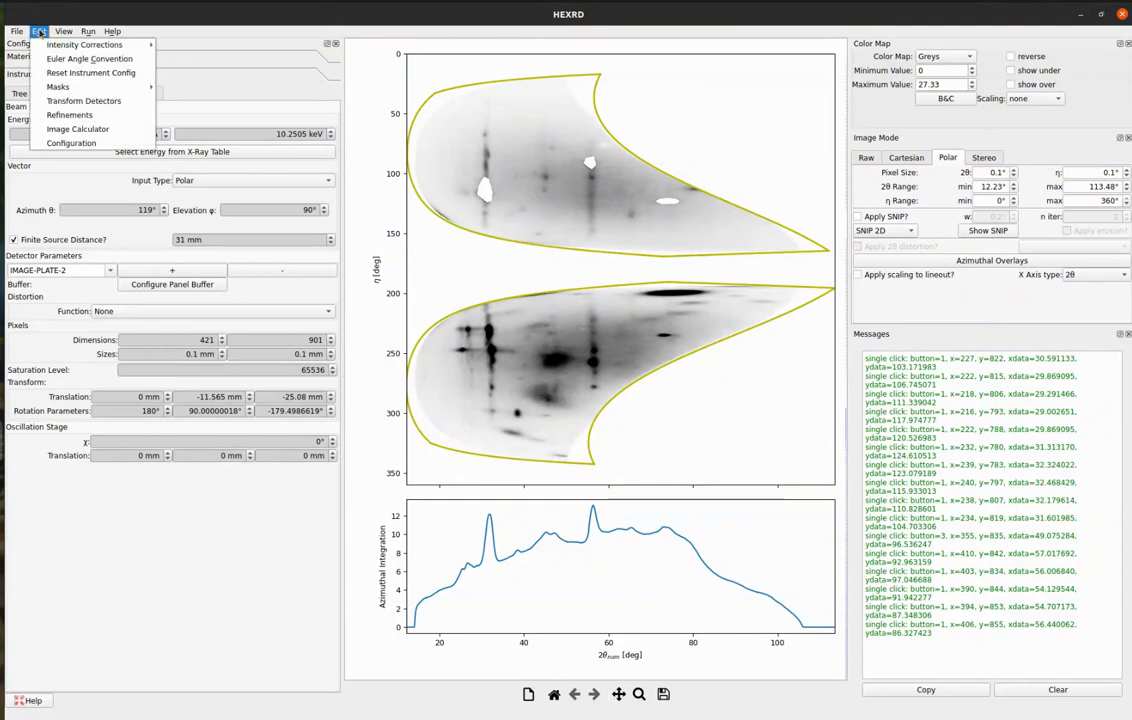
mouse_move(88, 87)
mouse_move(188, 114)
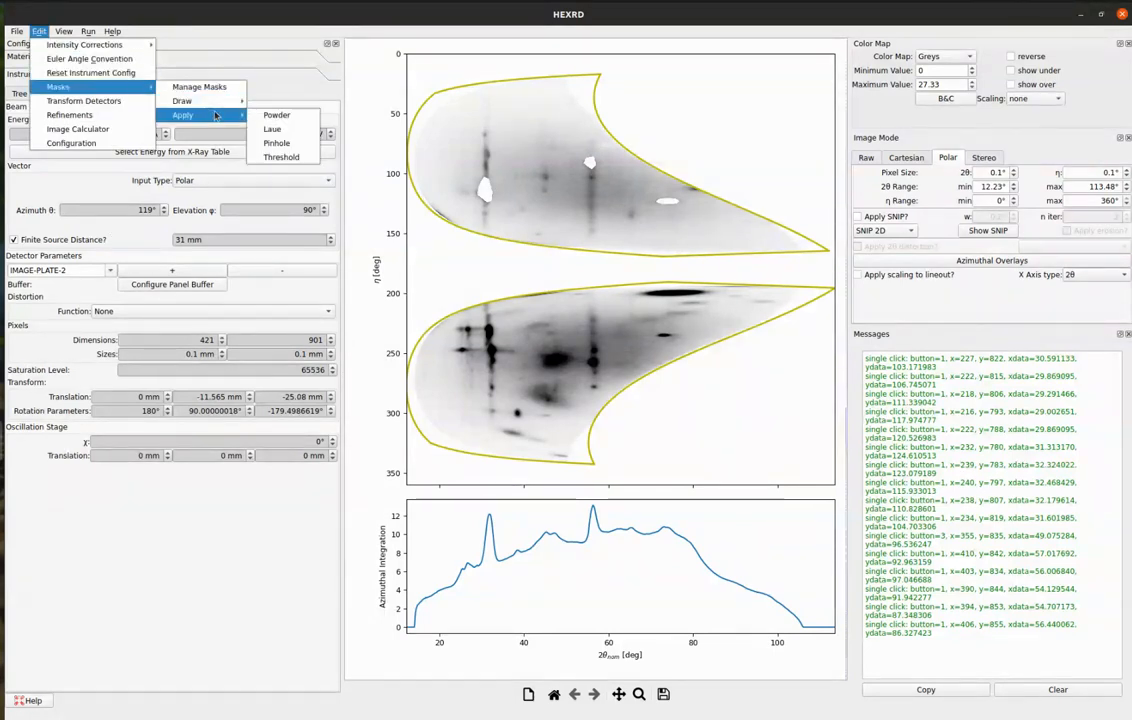
click(277, 143)
drag(638, 212, 256, 209)
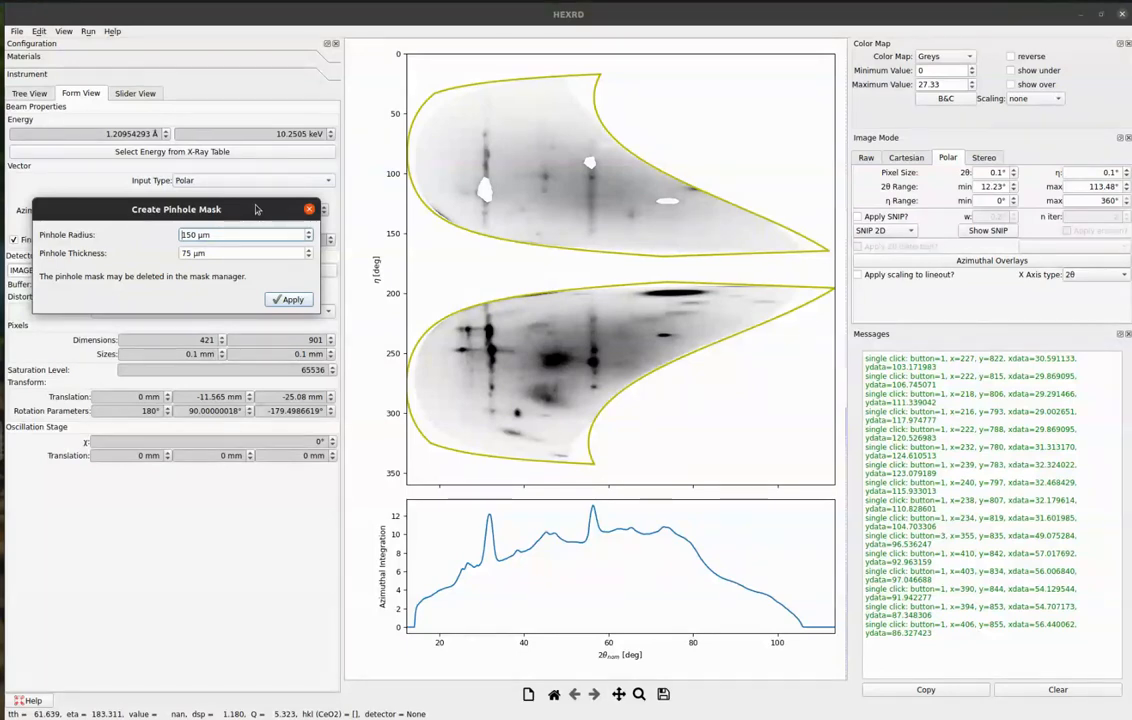
click(290, 300)
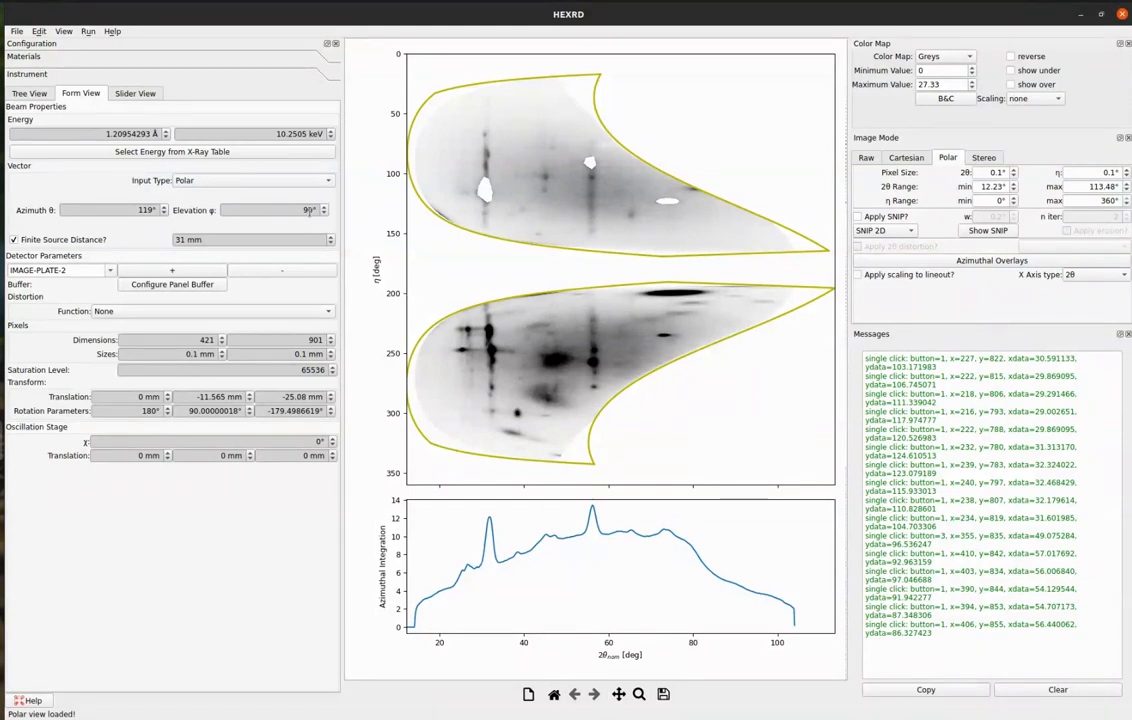
- Open the mask manager and move its window clear of the polar detector images
click(39, 31)
mouse_move(67, 88)
click(195, 86)
drag(562, 262, 212, 258)
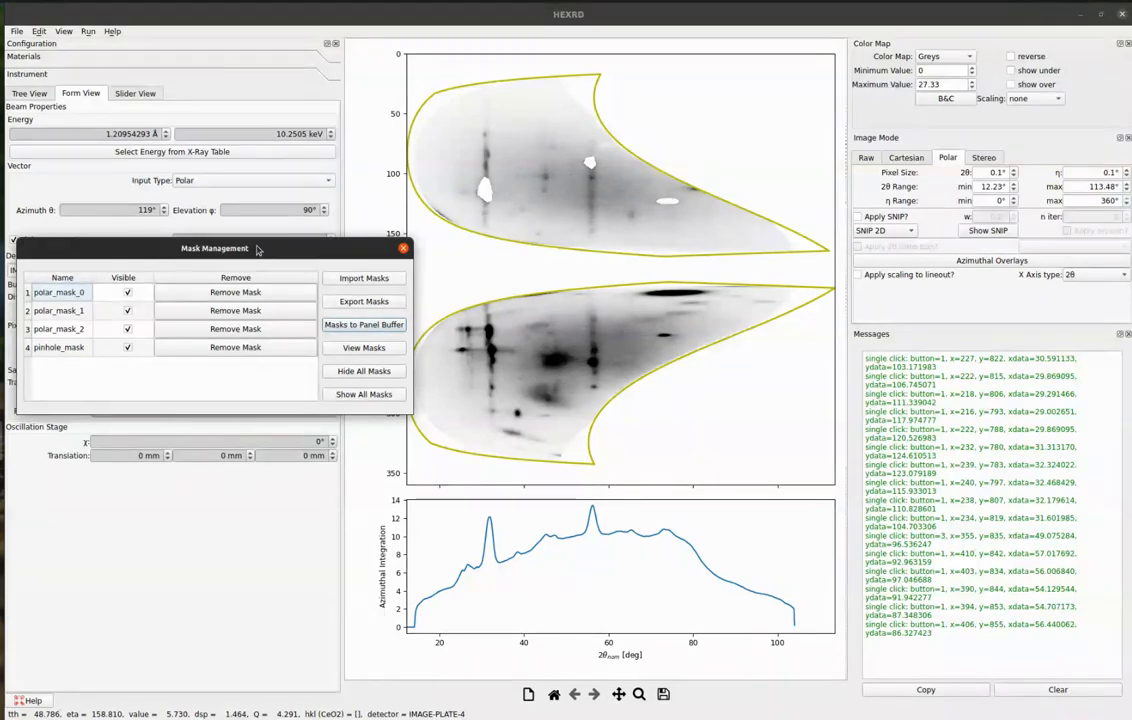
- Toggle the visibility of polar_mask_0 and polar_mask_1, and hide and reshow all masks
click(128, 292)
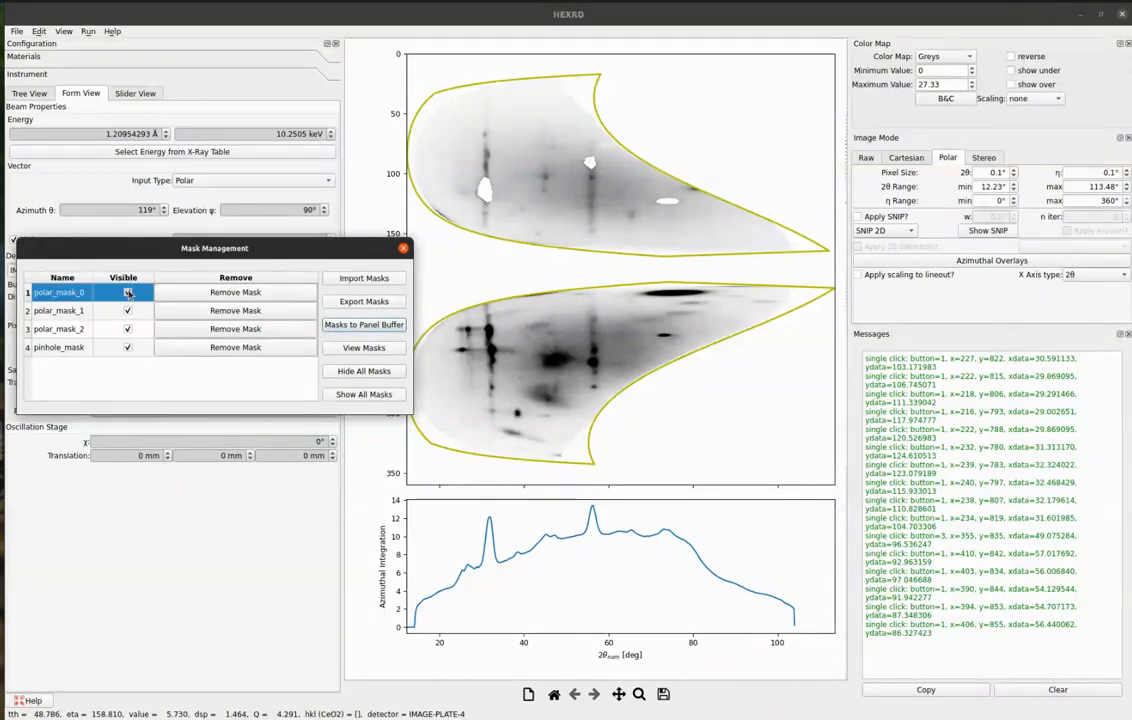
click(127, 310)
click(127, 310)
click(128, 292)
click(362, 372)
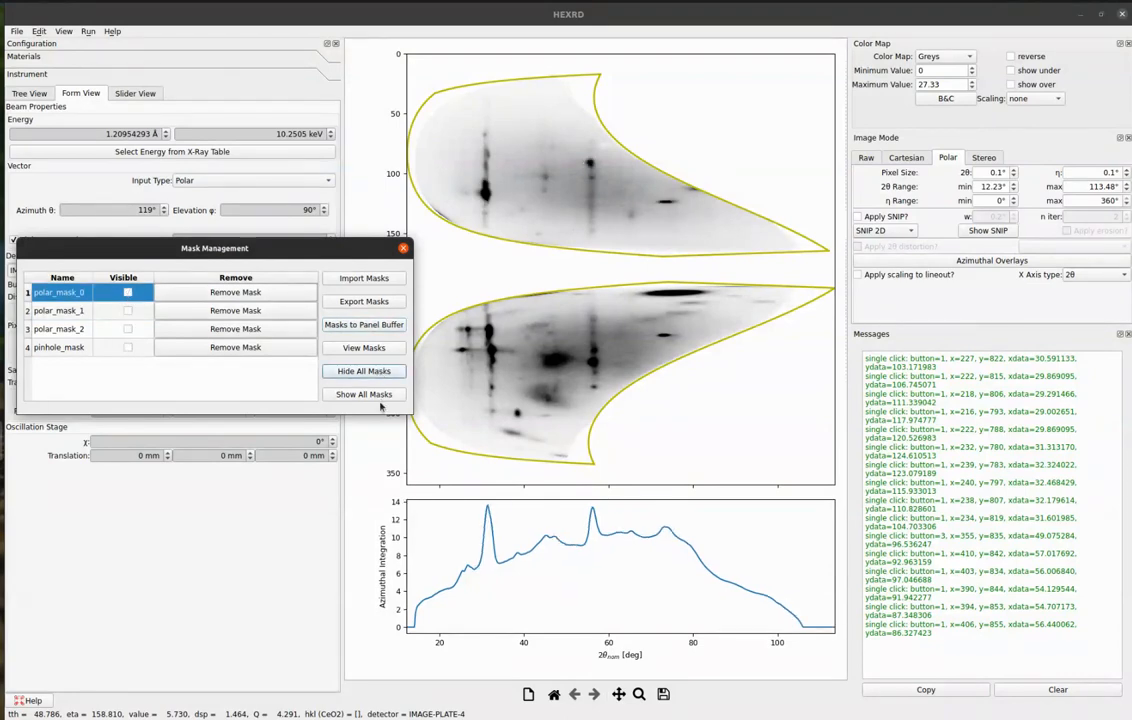
click(381, 395)
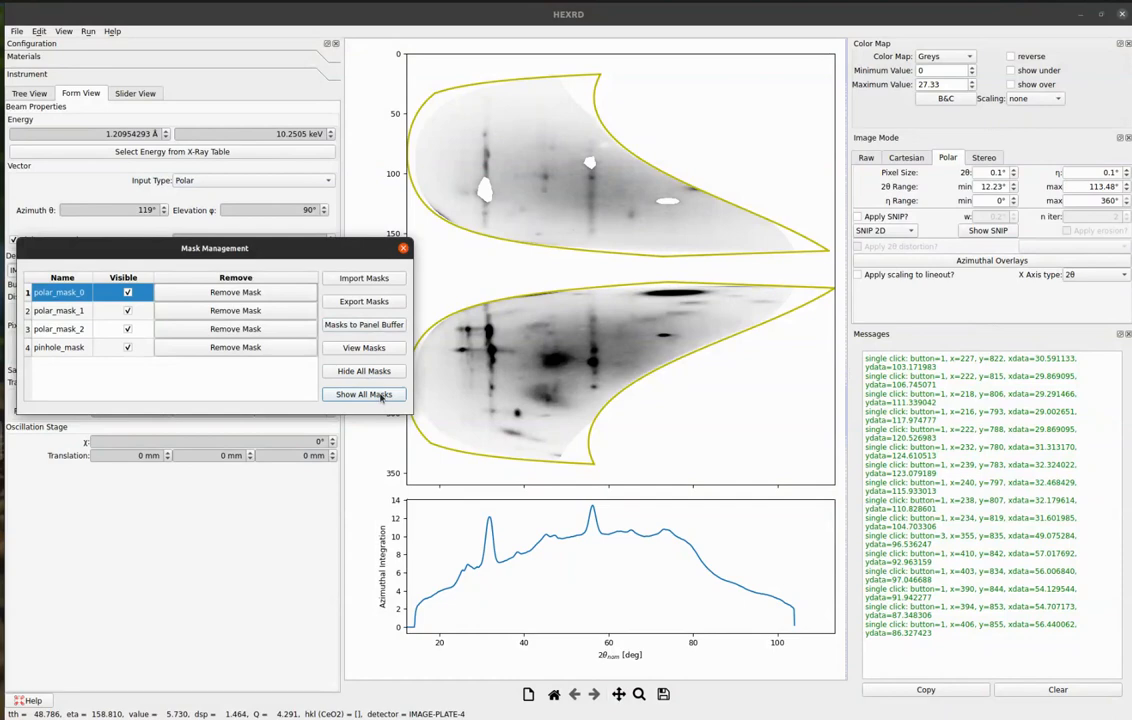
- Remove polar_mask_2 from the mask list and rename polar_mask_1 as test
click(250, 329)
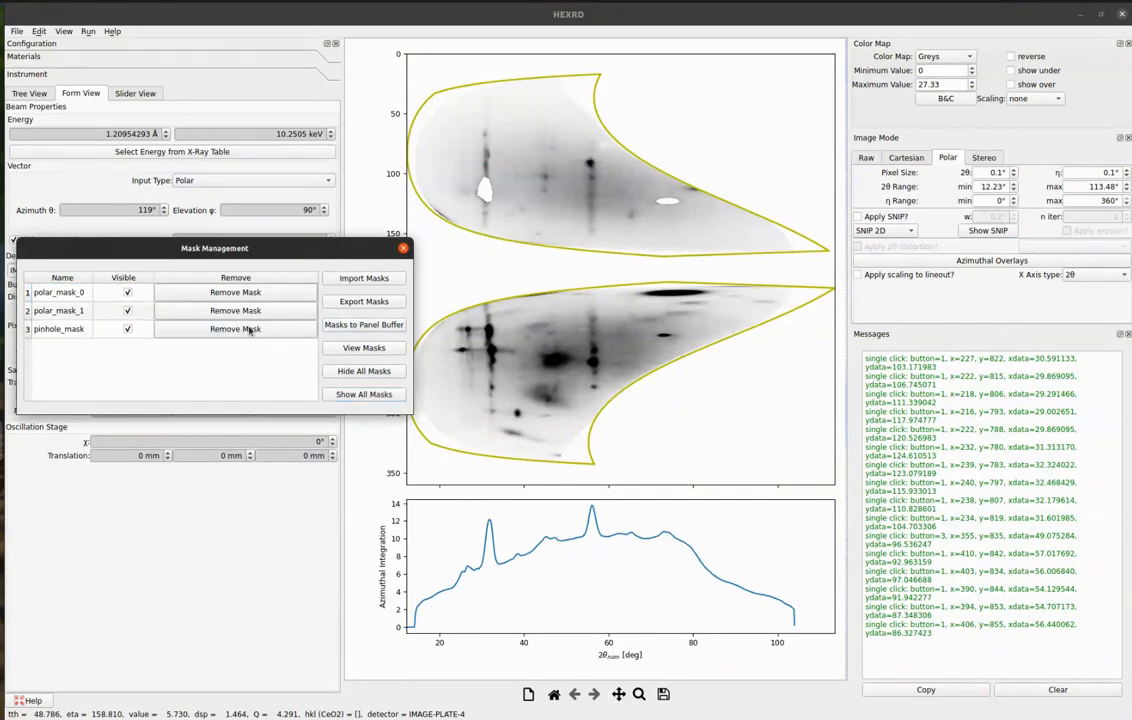
double_click(80, 311)
text(test)
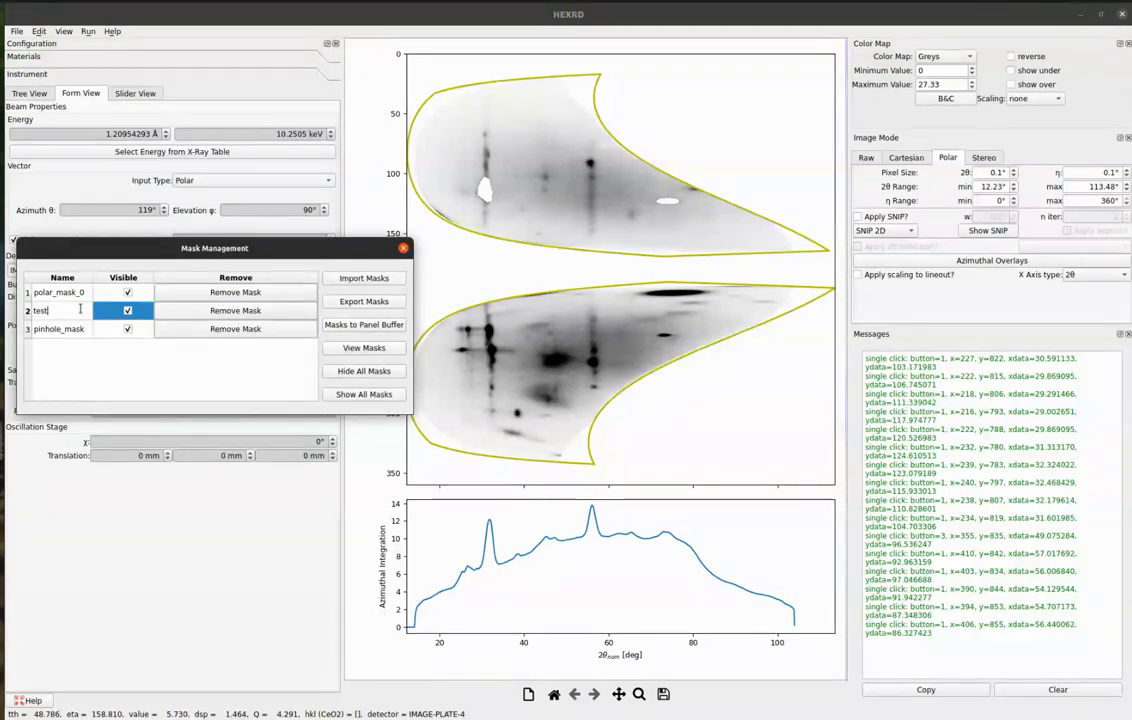
key(Return)
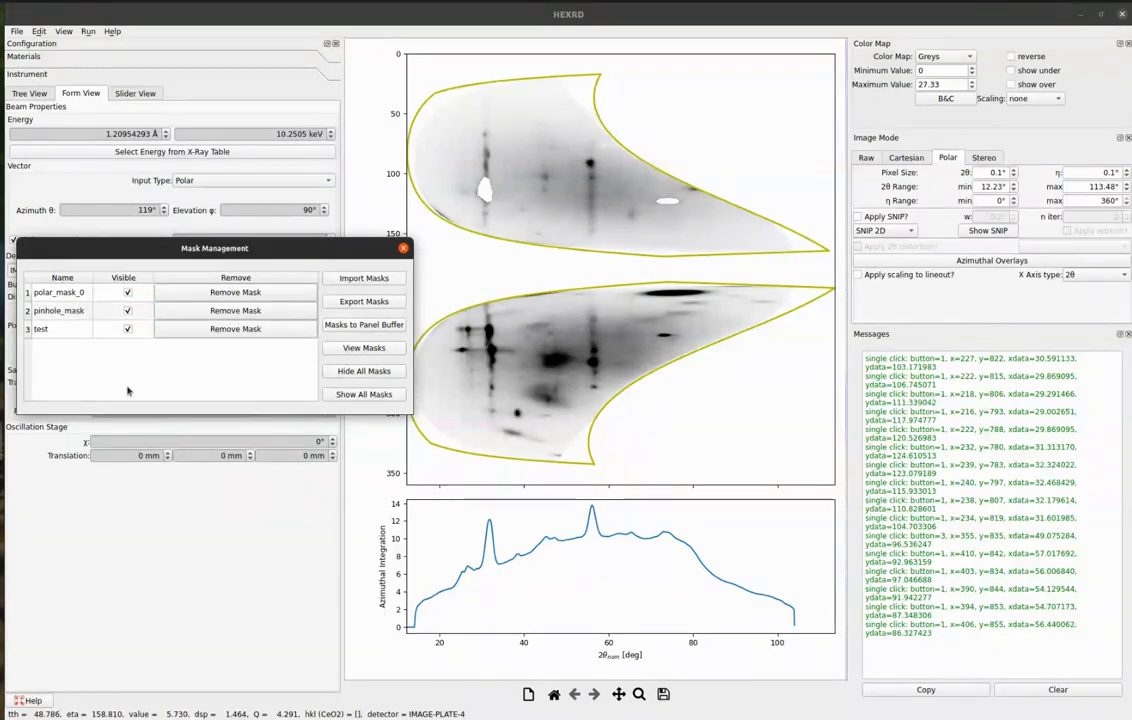
- View the current masks and consult the online help for configuring a panel buffer, returning to HEXRD
click(401, 348)
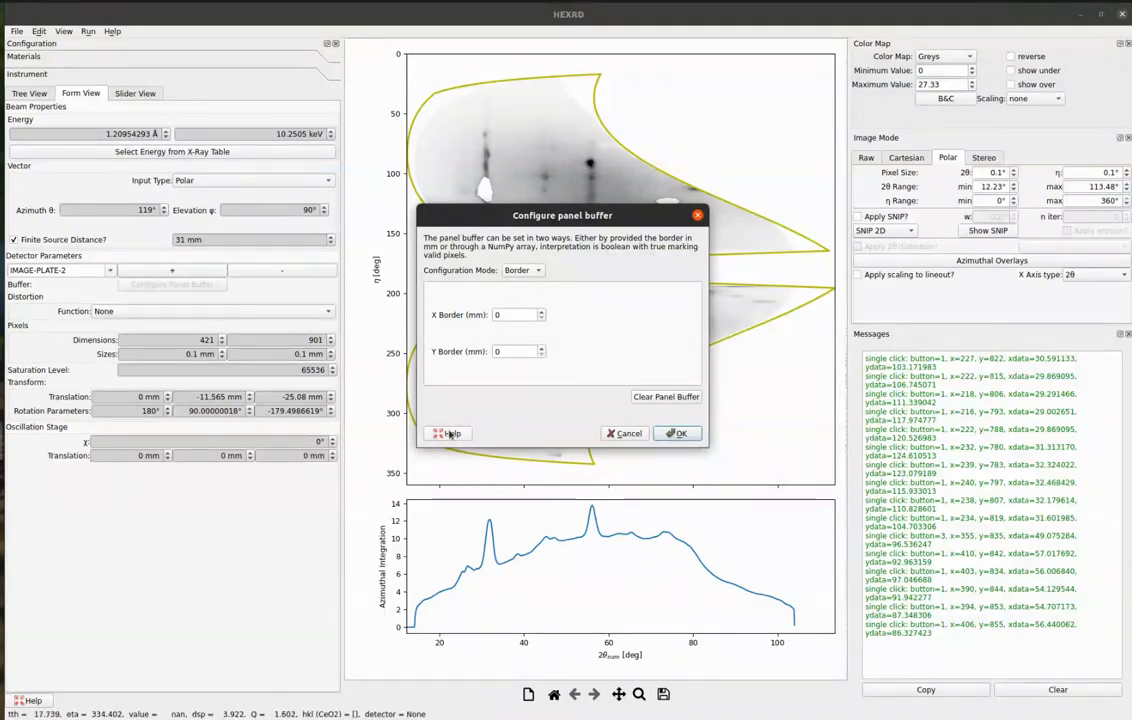
click(450, 434)
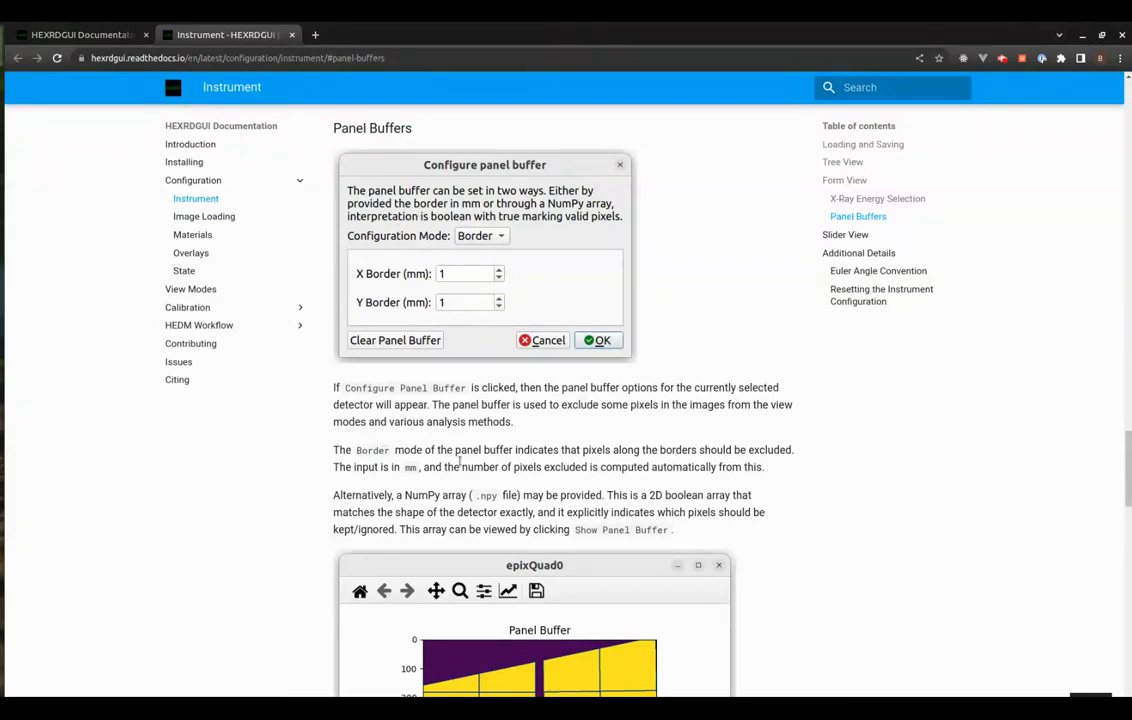
key(alt+Tab)
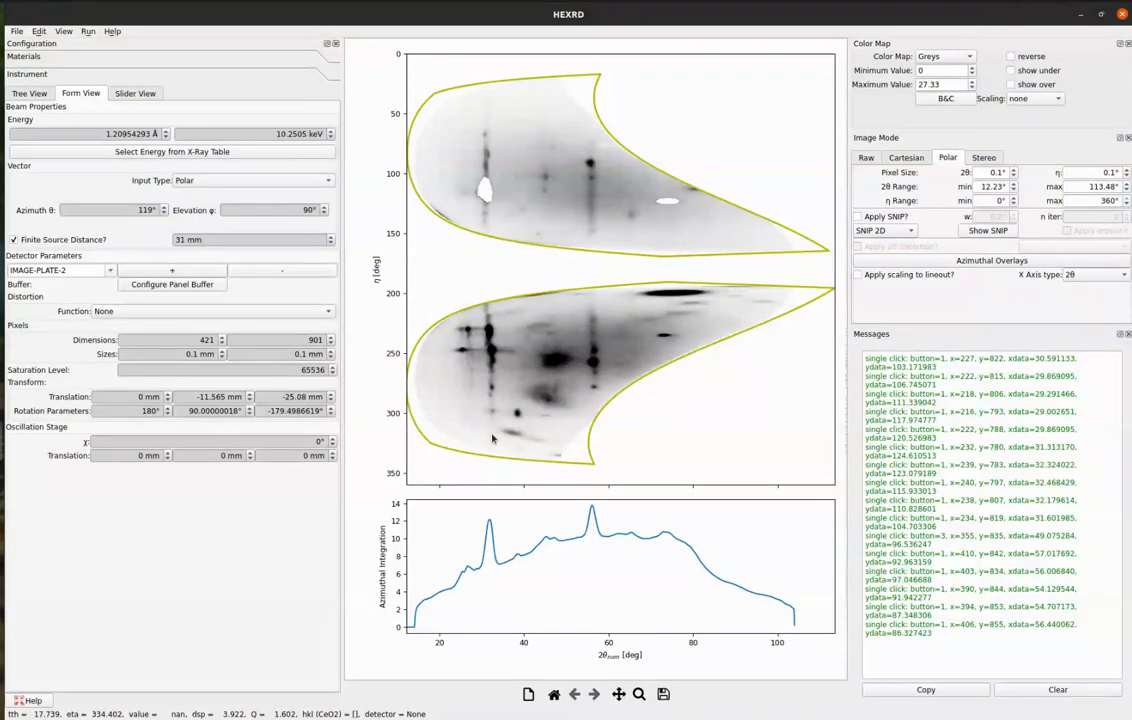